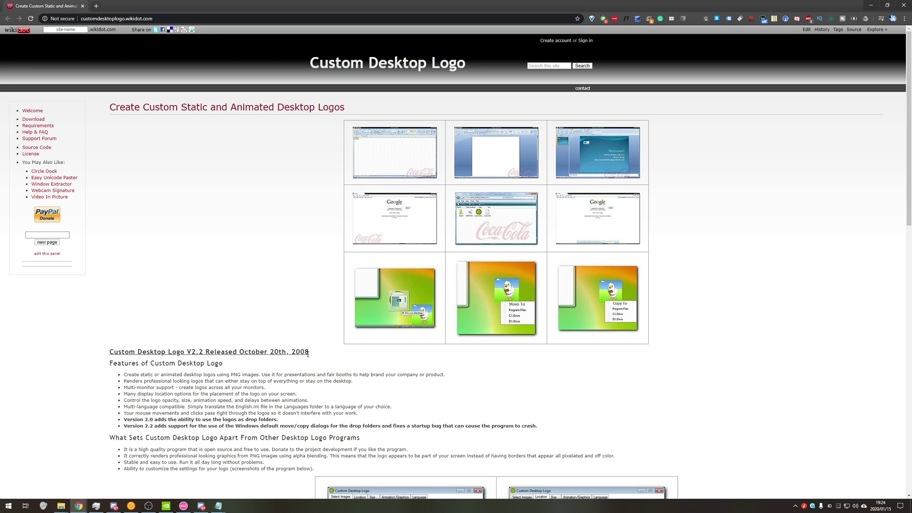
# - Download Custom Desktop Logo 2.2 from the Download page and open the downloaded zip archive
pyautogui.moveTo(308, 352); pyautogui.dragTo(237, 352)
pyautogui.click(294, 367)
pyautogui.click(39, 121)
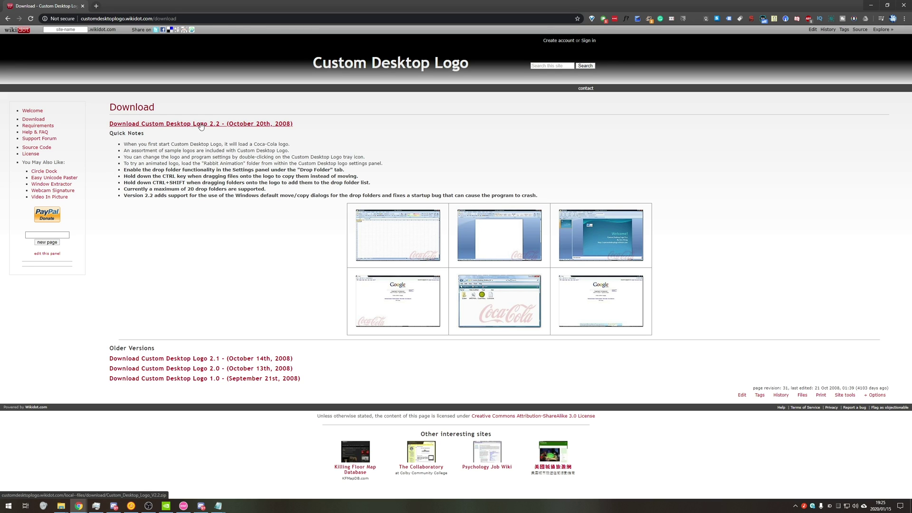
pyautogui.click(227, 125)
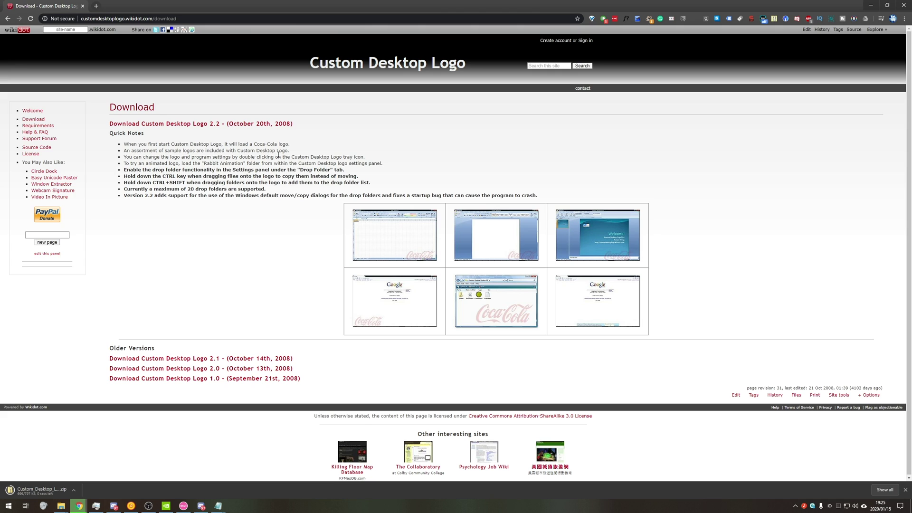
pyautogui.click(42, 490)
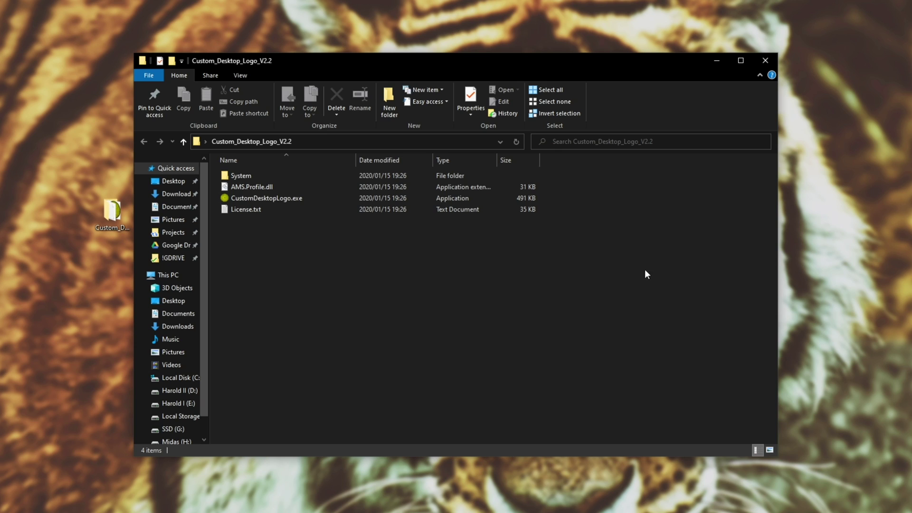
# - Run CustomDesktopLogo.exe past the security warning, then open Settings from its tray icon
pyautogui.click(403, 187)
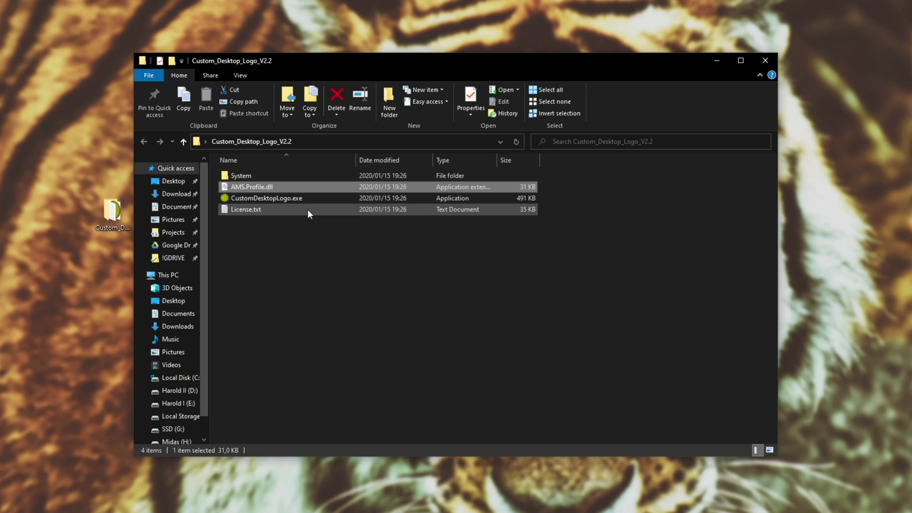
pyautogui.click(268, 198)
pyautogui.click(278, 212)
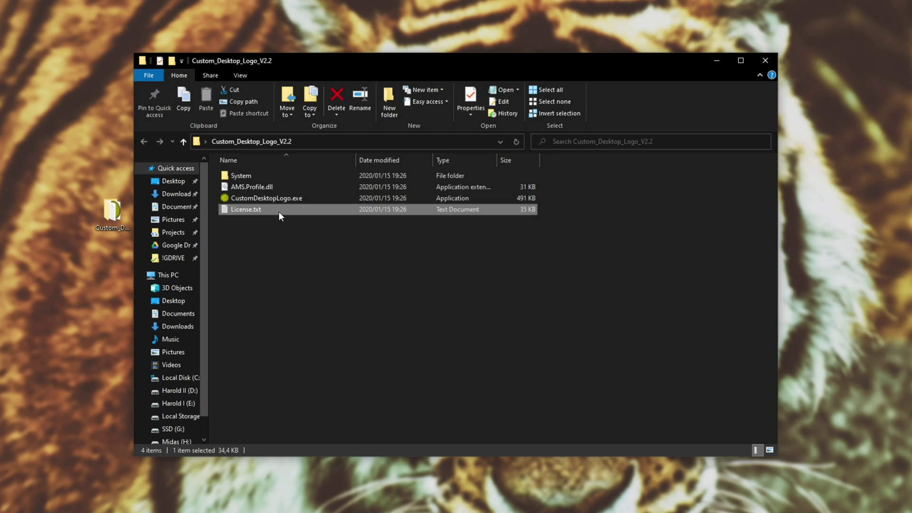
pyautogui.doubleClick(297, 198)
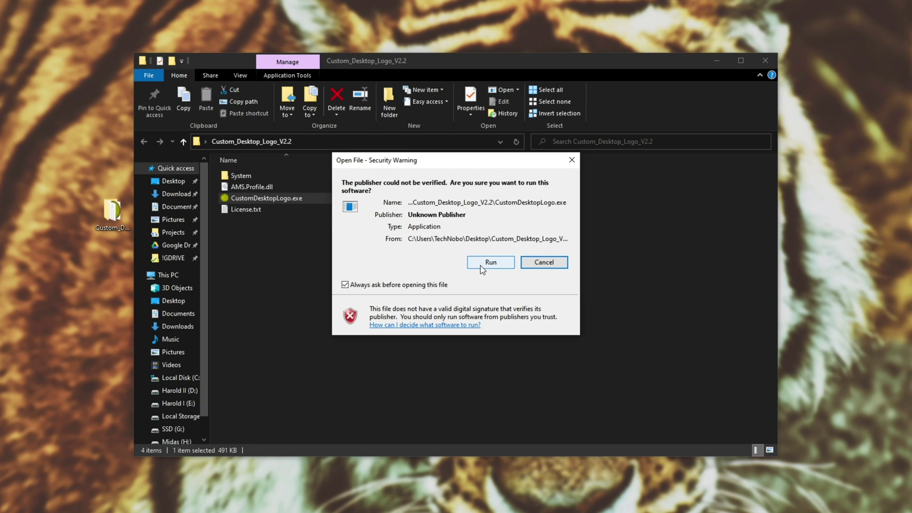
pyautogui.click(481, 264)
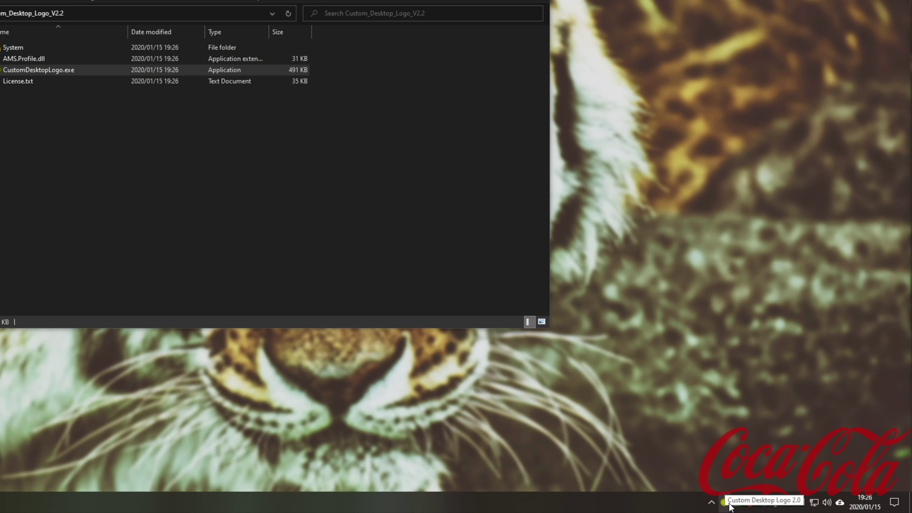
pyautogui.rightClick(724, 503)
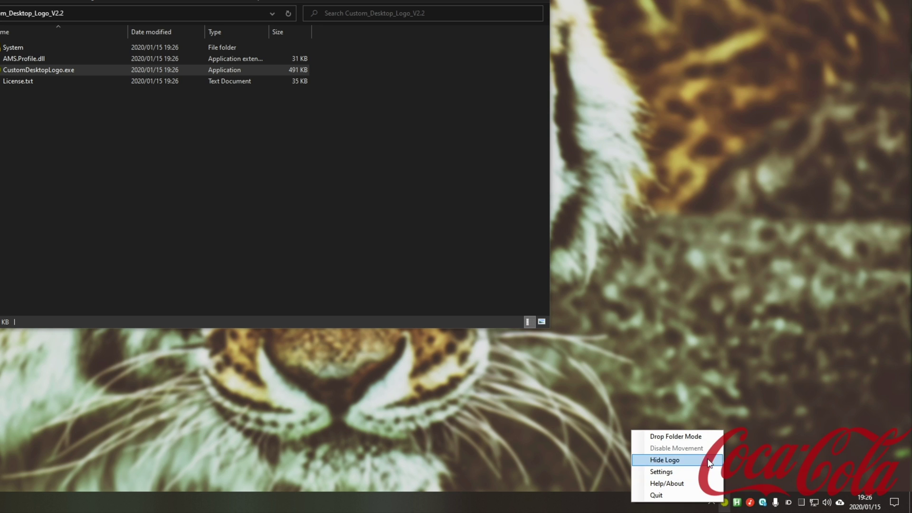
pyautogui.click(673, 473)
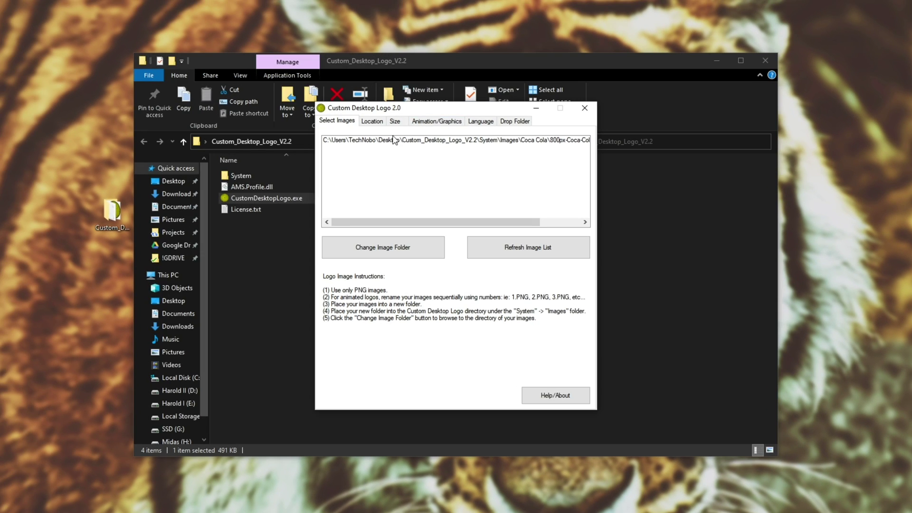
# - Browse the System > Images folders via Change Image Folder, then close the browser and minimise settings
pyautogui.click(393, 139)
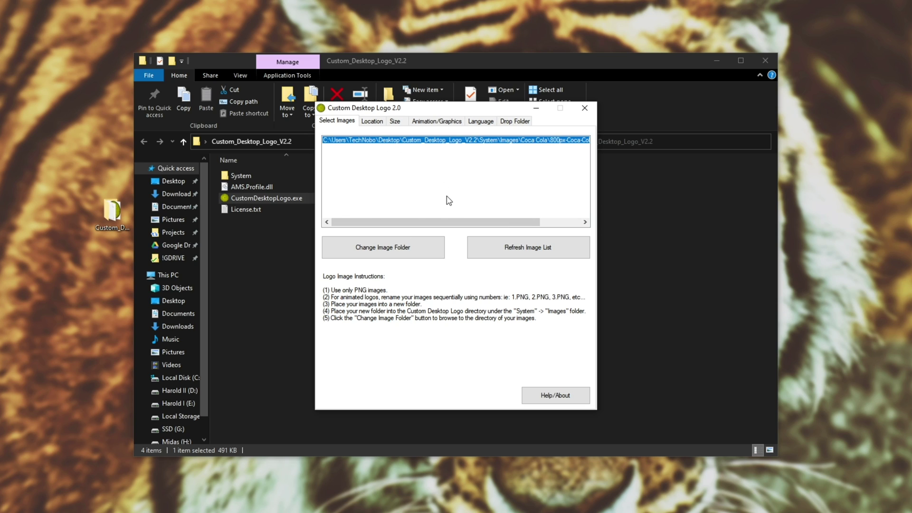
pyautogui.click(419, 246)
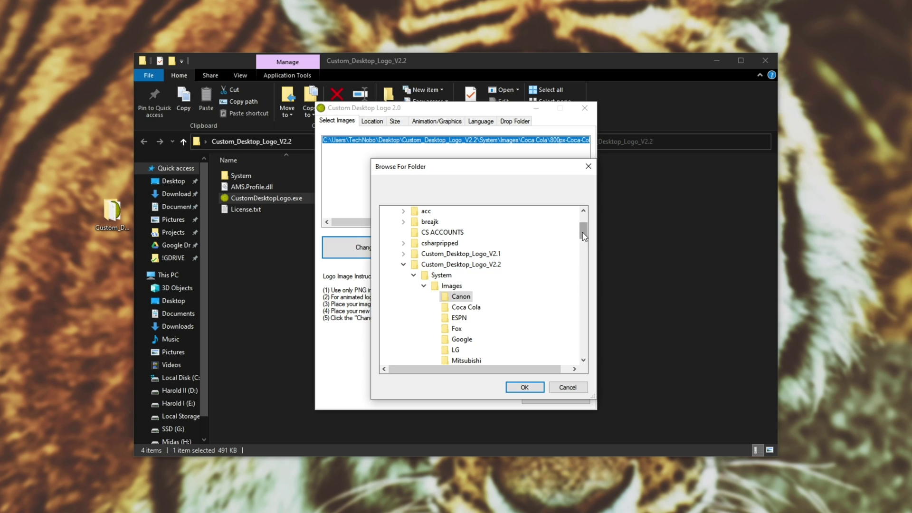
pyautogui.moveTo(583, 235)
pyautogui.mouseDown()
pyautogui.moveTo(583, 249)
pyautogui.moveTo(583, 240)
pyautogui.mouseUp()
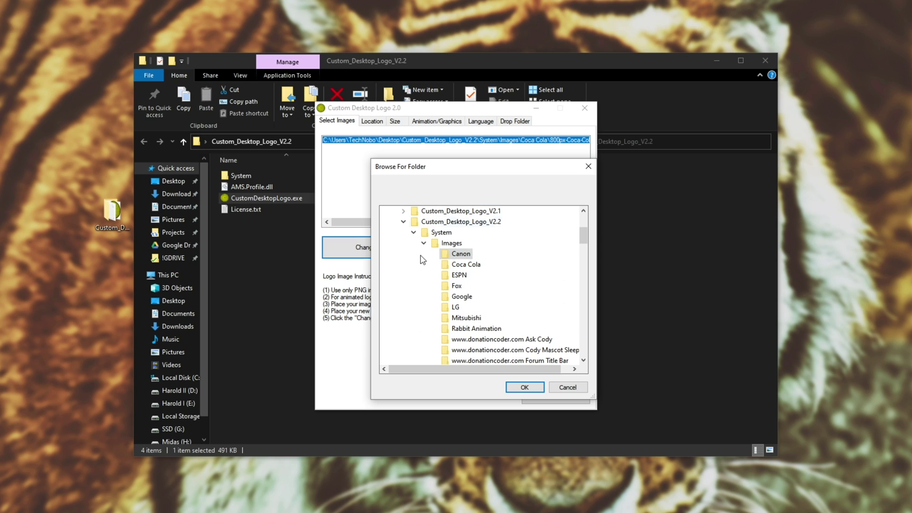
pyautogui.moveTo(541, 173); pyautogui.dragTo(518, 168)
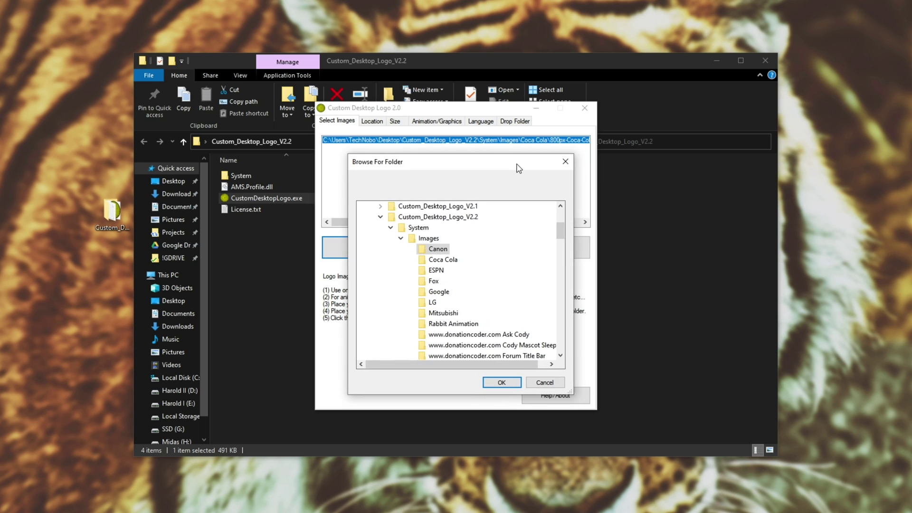
pyautogui.click(617, 193)
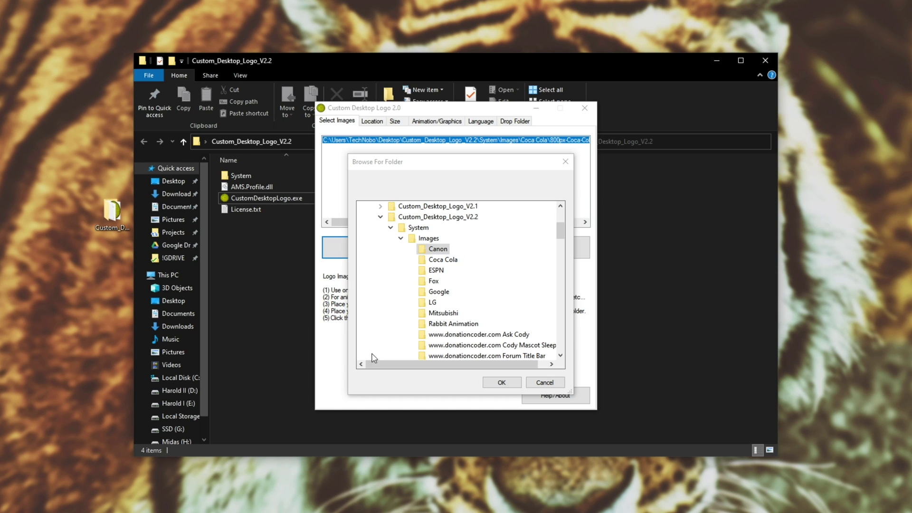
pyautogui.click(565, 162)
pyautogui.click(535, 108)
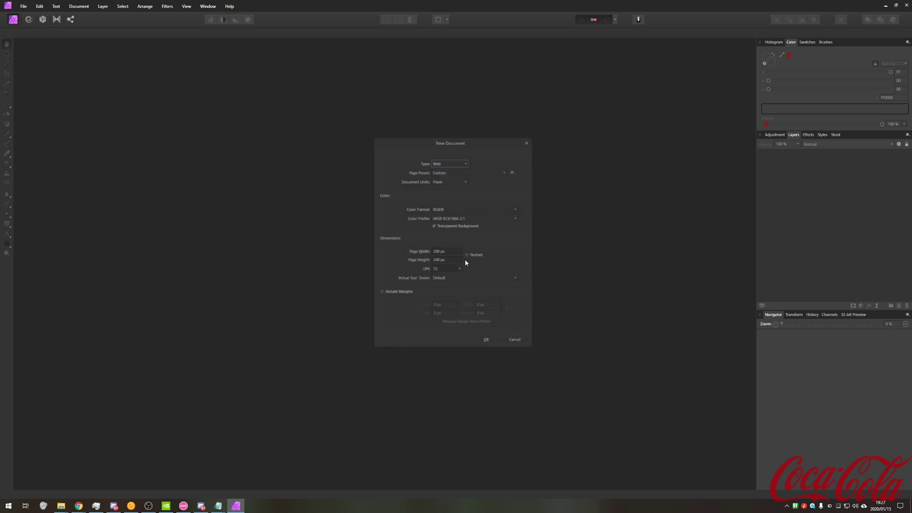
# - Create the 200×200 px transparent document and draw a centred red square, then duplicate it
pyautogui.press('Return')
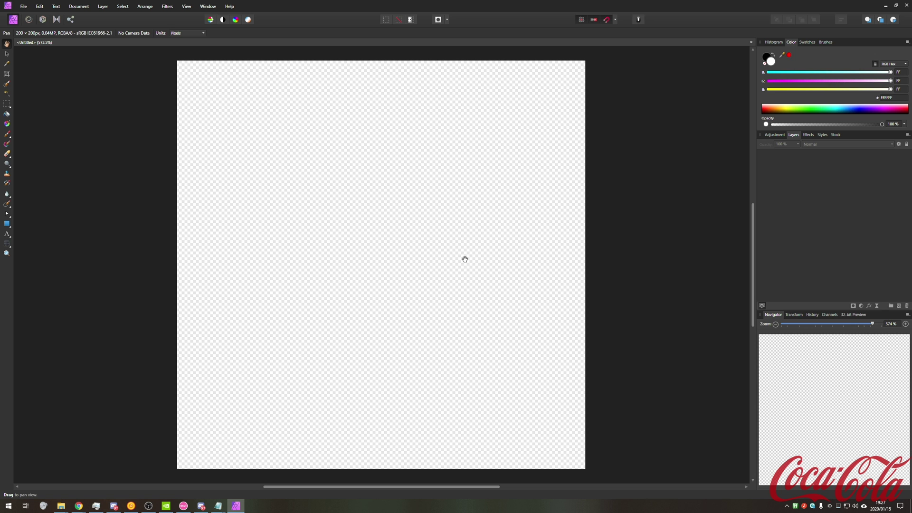
pyautogui.click(5, 224)
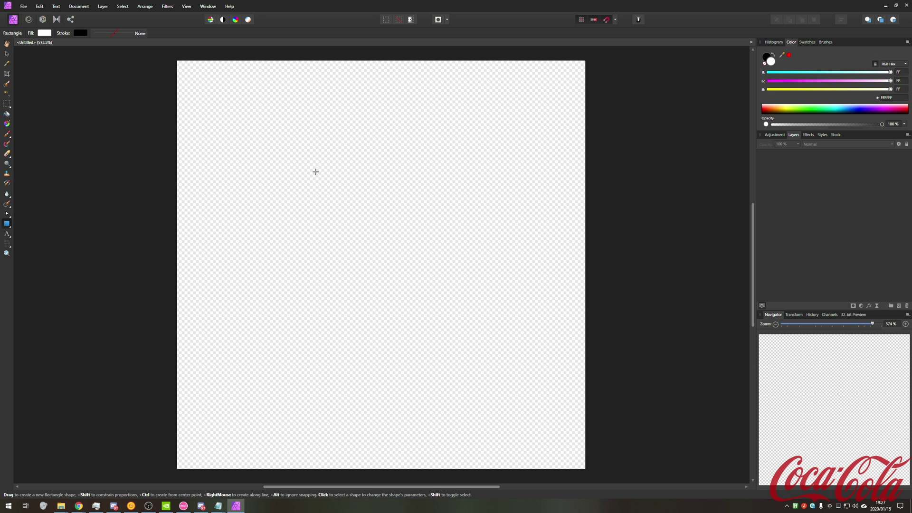
pyautogui.moveTo(316, 171); pyautogui.dragTo(366, 301)
pyautogui.press('v')
pyautogui.moveTo(342, 258); pyautogui.dragTo(383, 192)
pyautogui.hotkey('ctrl', 'z')
pyautogui.hotkey('ctrl', 'z')
pyautogui.moveTo(376, 265)
pyautogui.mouseDown()
pyautogui.moveTo(426, 285)
pyautogui.moveTo(381, 190)
pyautogui.mouseUp()
pyautogui.press('v')
pyautogui.hotkey('ctrl', 'j')
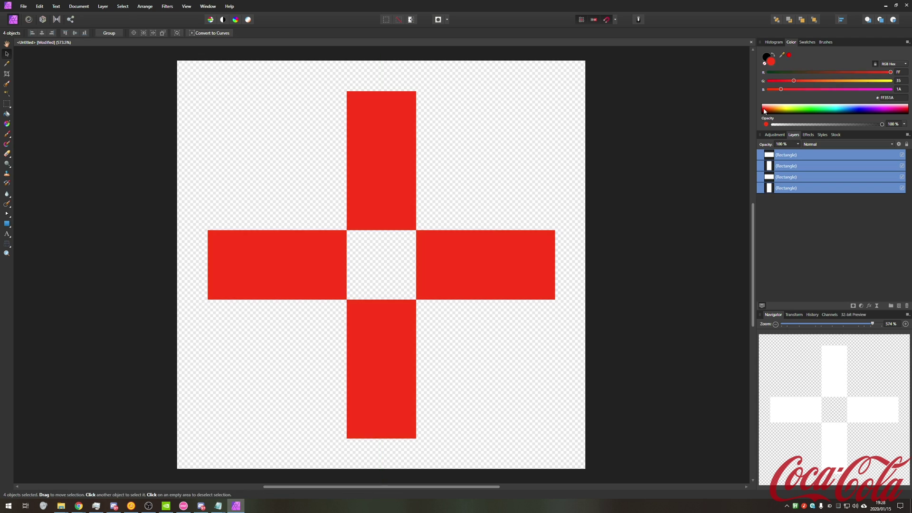
# - Arrange the duplicated rectangles into a four-rectangle red cross using the Layers panel
pyautogui.moveTo(764, 110); pyautogui.dragTo(749, 111)
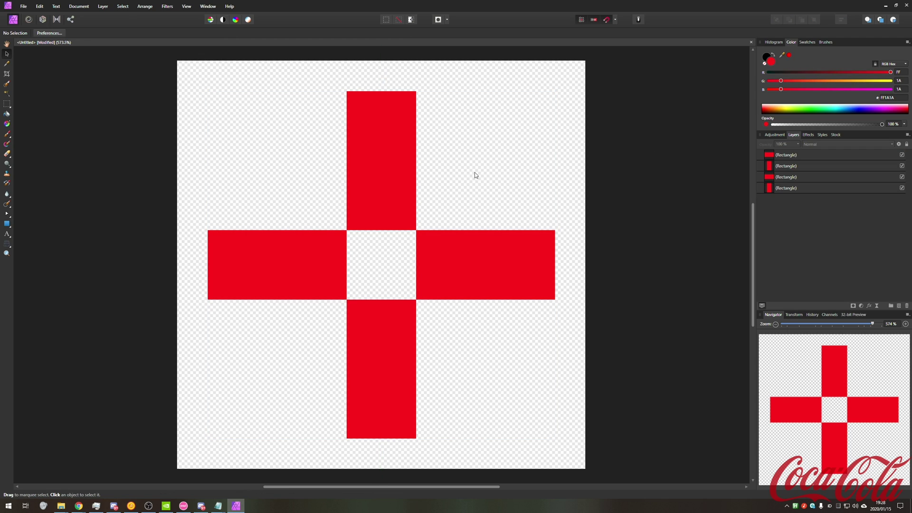
pyautogui.click(774, 135)
pyautogui.click(793, 135)
pyautogui.click(786, 155)
pyautogui.keyDown('shift'); pyautogui.click(782, 192); pyautogui.keyUp('shift')
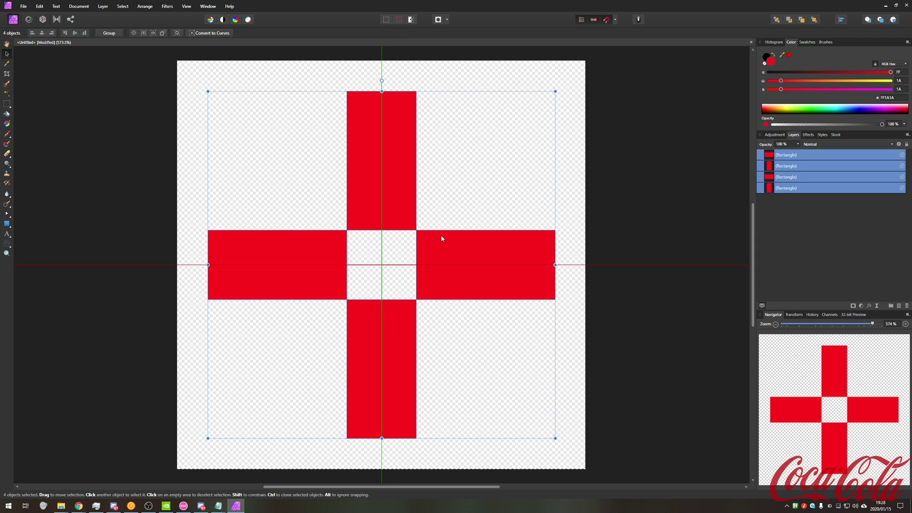
pyautogui.click(665, 236)
# - Export as PNG into System\Images, creating a Crosshair folder, and save it as Untitled.png
pyautogui.hotkey('ctrl', 'alt', 'shift', 'w')
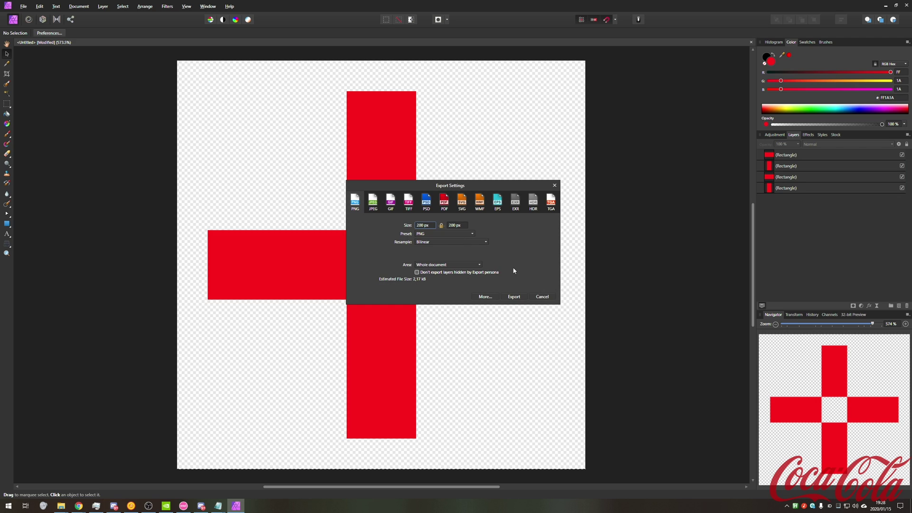
pyautogui.click(514, 296)
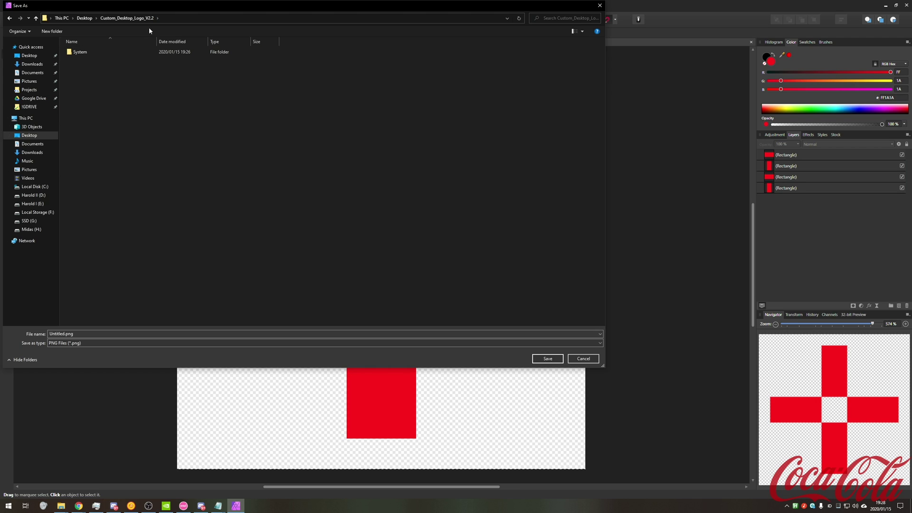
pyautogui.doubleClick(112, 51)
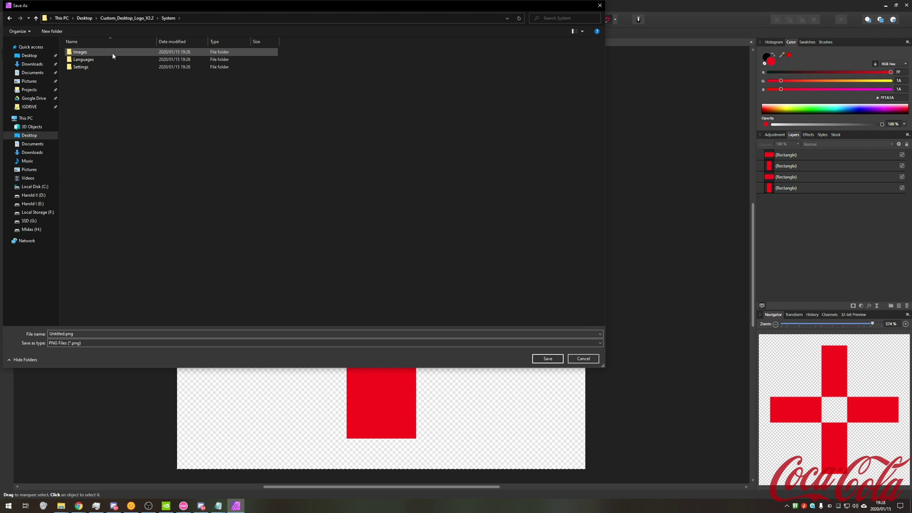
pyautogui.doubleClick(112, 52)
pyautogui.click(52, 31)
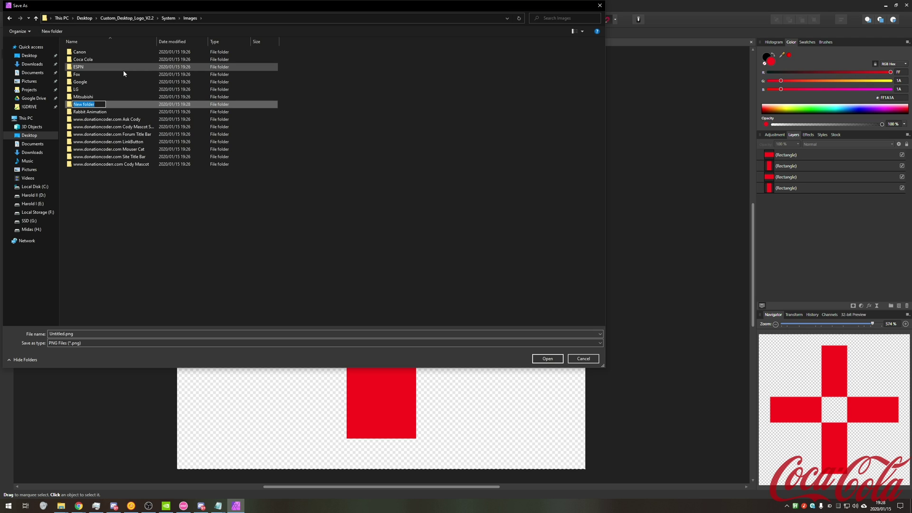
pyautogui.write('Crosshair')
pyautogui.press('Return')
pyautogui.press('Return')
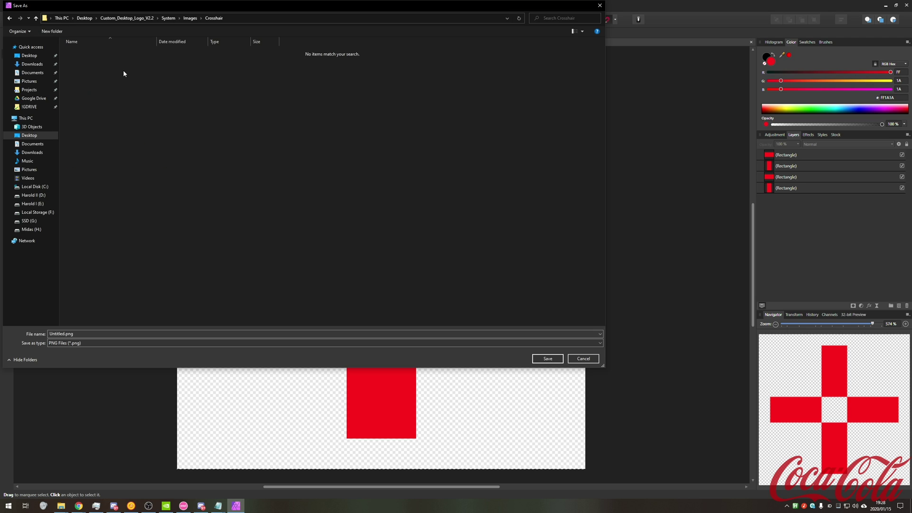
pyautogui.click(544, 357)
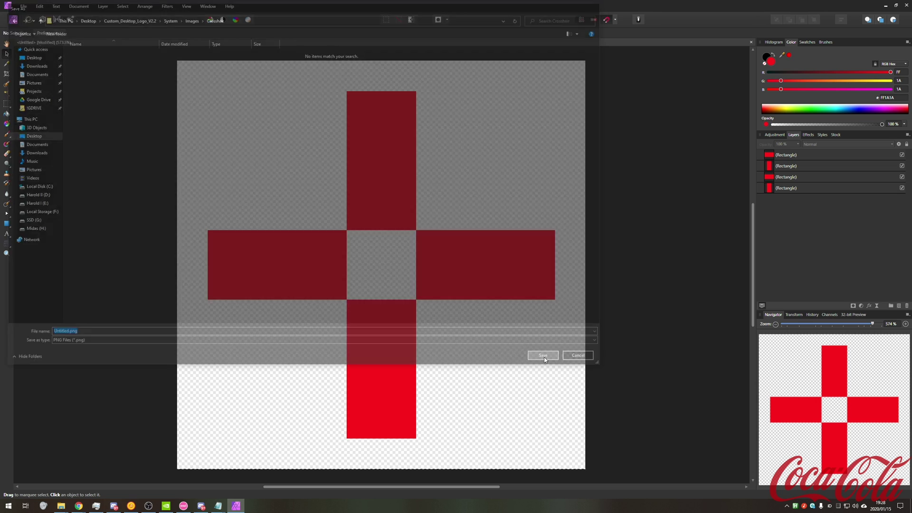
# - Minimise Affinity Photo, relaunch CustomDesktopLogo.exe and open its Settings from the tray
pyautogui.click(884, 6)
pyautogui.doubleClick(329, 218)
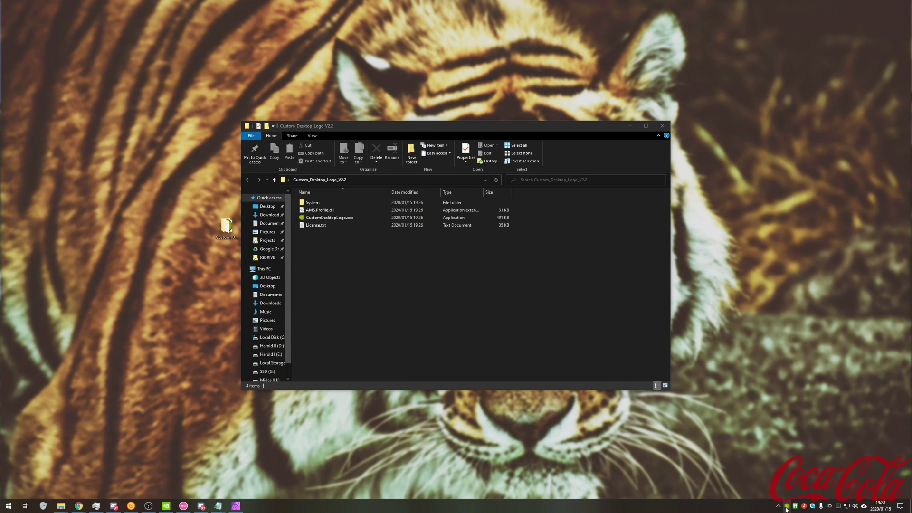
pyautogui.rightClick(786, 506)
pyautogui.click(750, 487)
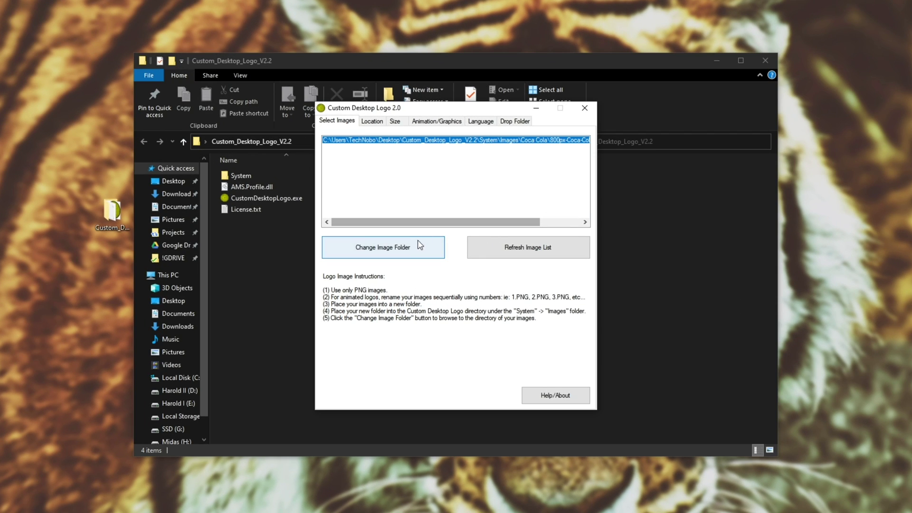
# - Change the image folder to Crosshair and confirm with OK
pyautogui.click(425, 255)
pyautogui.scroll(-3, 419, 246)
pyautogui.click(465, 287)
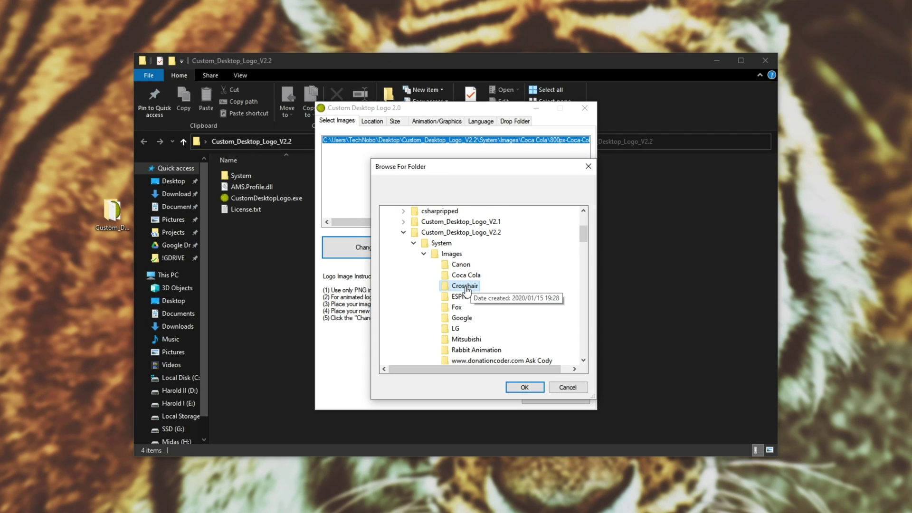
pyautogui.click(524, 387)
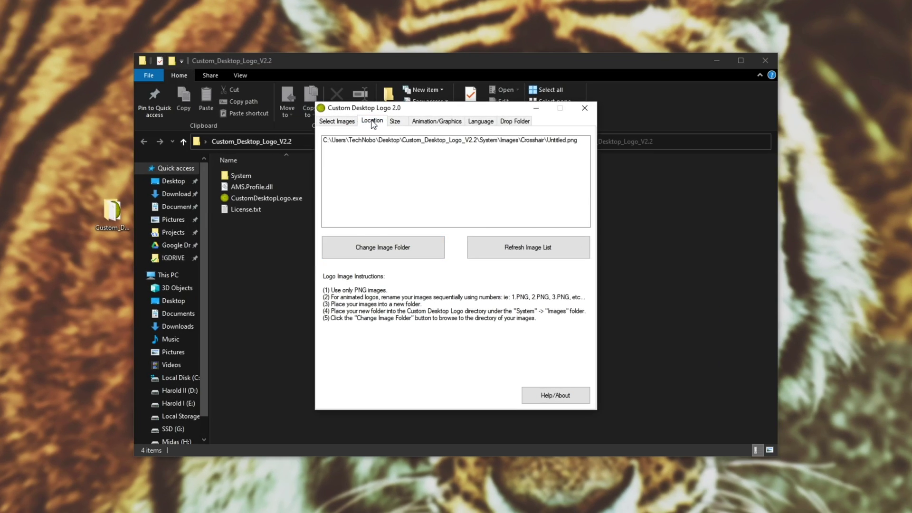
# - Set the overlay location to Centre and Multi-Monitor mode to Primary Only
pyautogui.click(400, 168)
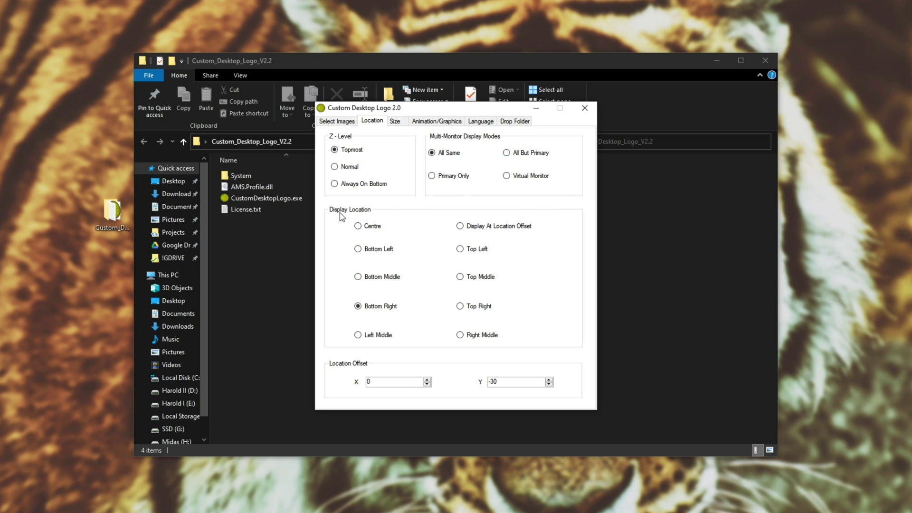
pyautogui.click(376, 230)
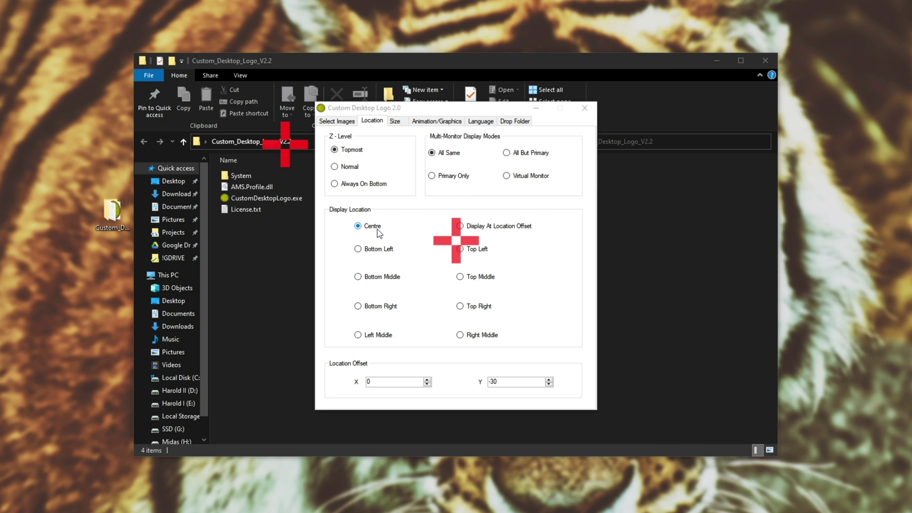
pyautogui.moveTo(414, 111); pyautogui.dragTo(825, 326)
pyautogui.click(660, 246)
# - Check the Size settings, keeping size about 1.00, and reposition the settings window aside
pyautogui.moveTo(629, 198); pyautogui.dragTo(243, 285)
pyautogui.moveTo(240, 252); pyautogui.dragTo(594, 264)
pyautogui.moveTo(477, 269); pyautogui.dragTo(460, 276)
pyautogui.moveTo(878, 329); pyautogui.dragTo(686, 177)
pyautogui.click(641, 157)
pyautogui.click(597, 143)
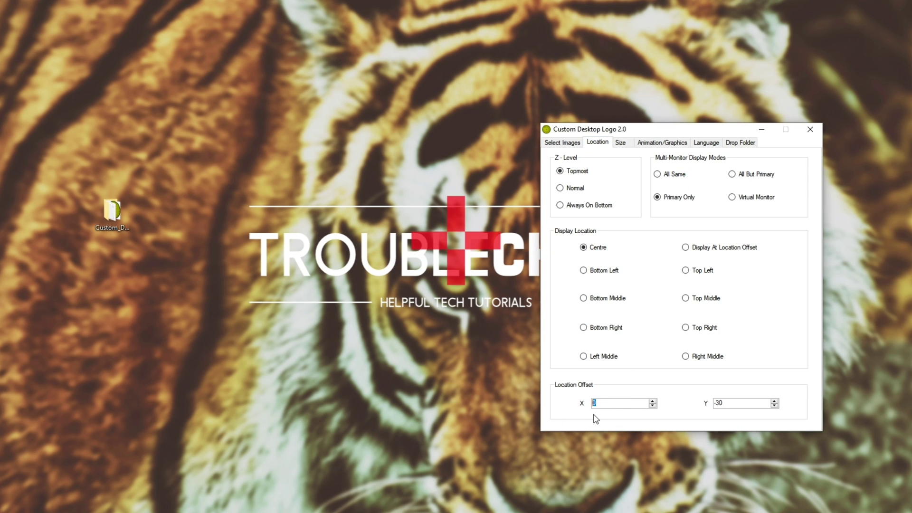
pyautogui.moveTo(679, 134); pyautogui.dragTo(750, 129)
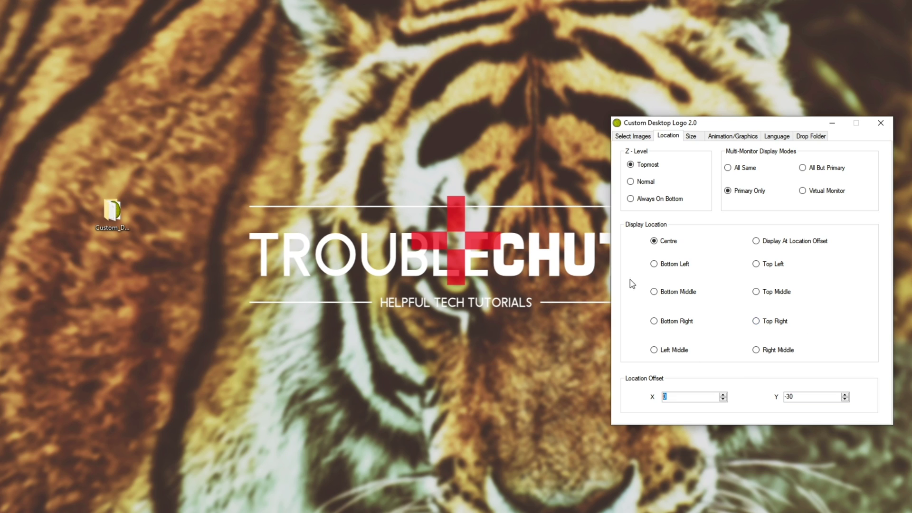
pyautogui.click(362, 401)
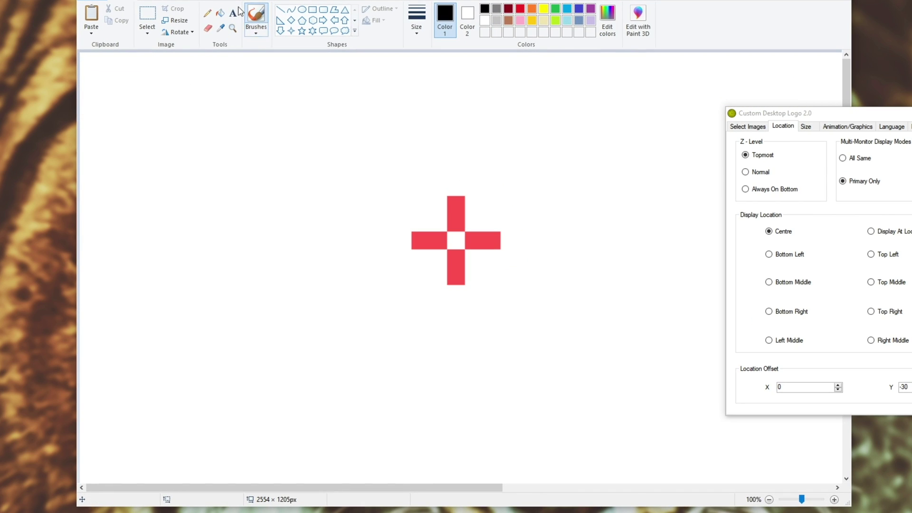
# - Draw a reference circle over the cross's centre with Paint's Oval tool
pyautogui.click(208, 13)
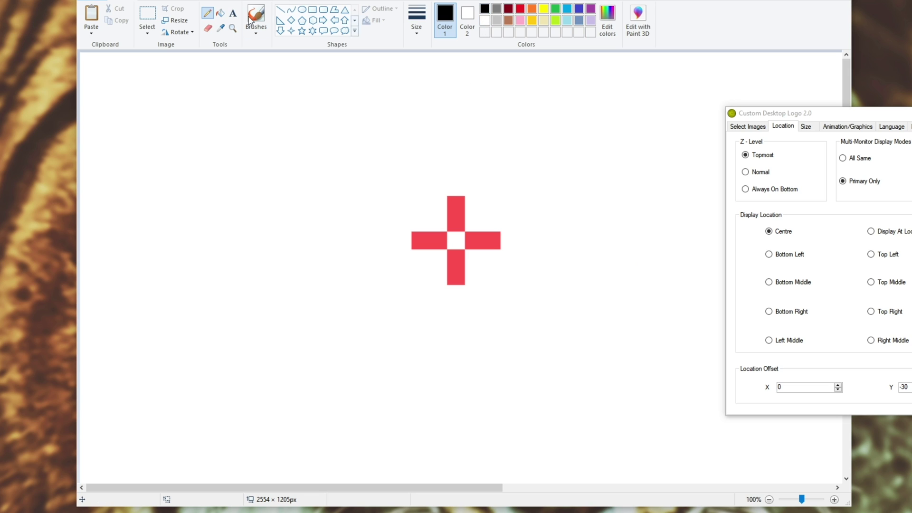
pyautogui.click(302, 9)
pyautogui.moveTo(437, 222)
pyautogui.mouseDown()
pyautogui.moveTo(488, 274)
pyautogui.moveTo(467, 254)
pyautogui.mouseUp()
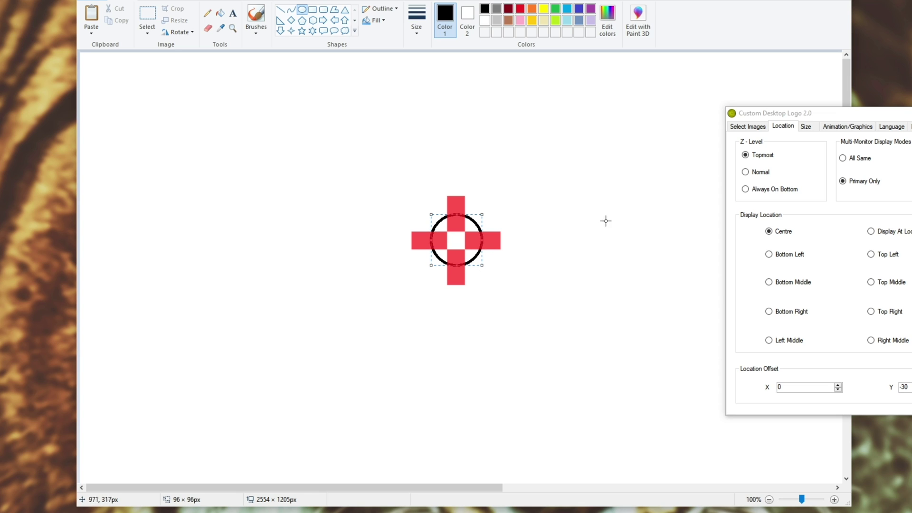
pyautogui.moveTo(457, 251); pyautogui.dragTo(462, 254)
pyautogui.click(511, 271)
# - Adjust the Location Offset spin boxes to X 12, Y -24
pyautogui.moveTo(872, 115); pyautogui.dragTo(669, 55)
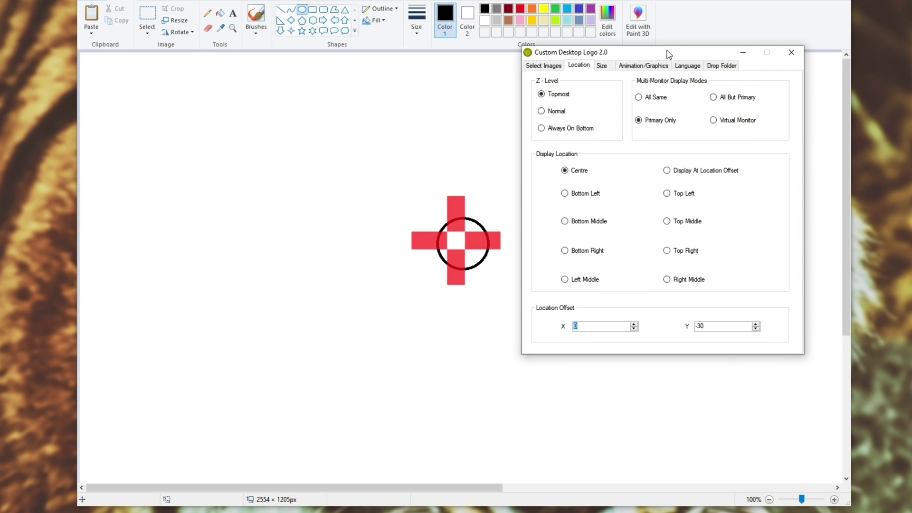
pyautogui.click(755, 324)
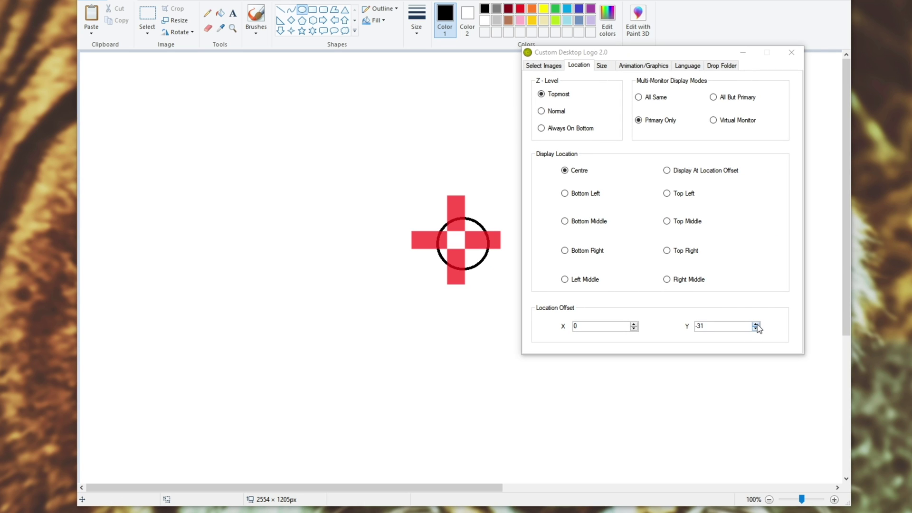
pyautogui.click(755, 325)
pyautogui.click(756, 324)
pyautogui.click(756, 324)
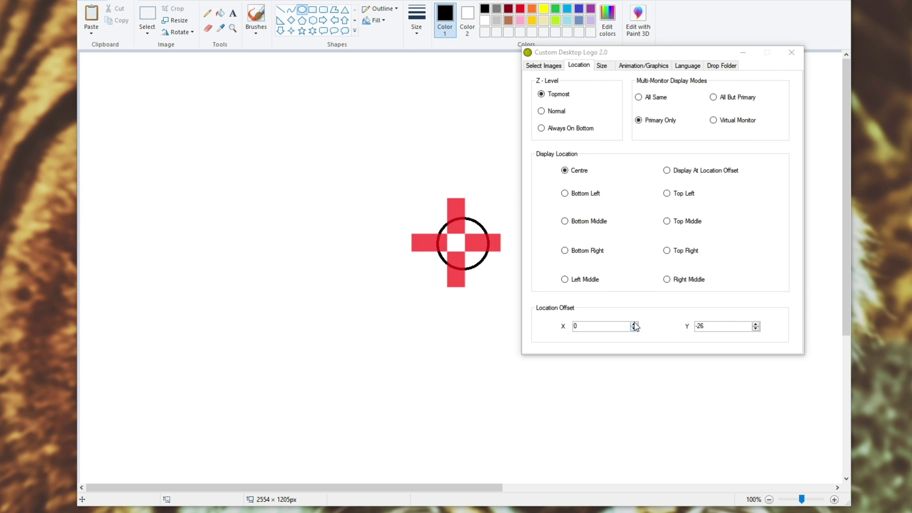
pyautogui.click(634, 323)
pyautogui.click(633, 324)
pyautogui.click(634, 323)
pyautogui.click(634, 324)
pyautogui.click(634, 323)
pyautogui.click(633, 324)
pyautogui.click(633, 323)
pyautogui.click(633, 323)
pyautogui.click(634, 323)
pyautogui.click(633, 323)
pyautogui.click(756, 324)
pyautogui.click(755, 324)
# - Shrink the crosshair with the Size slider to fit inside the circle, undoing a stray ellipse
pyautogui.click(601, 65)
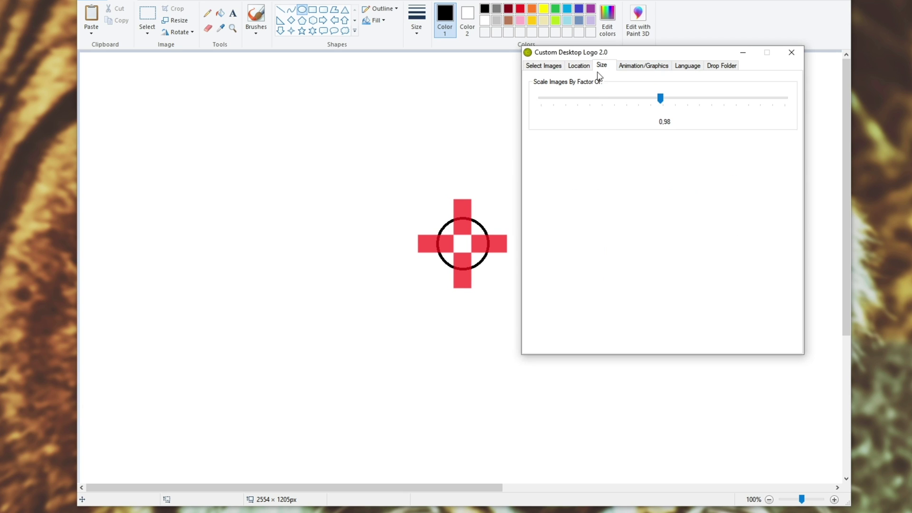
pyautogui.moveTo(658, 99); pyautogui.dragTo(607, 98)
pyautogui.click(579, 66)
pyautogui.moveTo(591, 53); pyautogui.dragTo(612, 54)
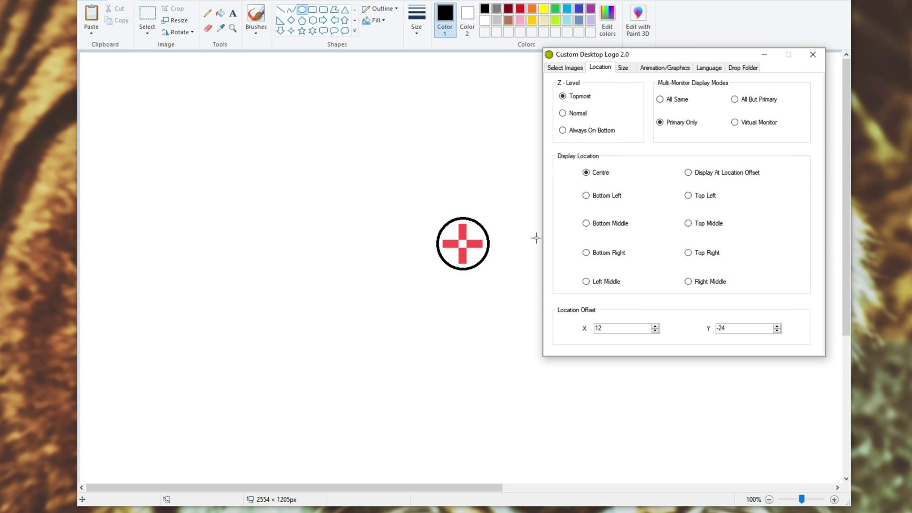
pyautogui.click(513, 236)
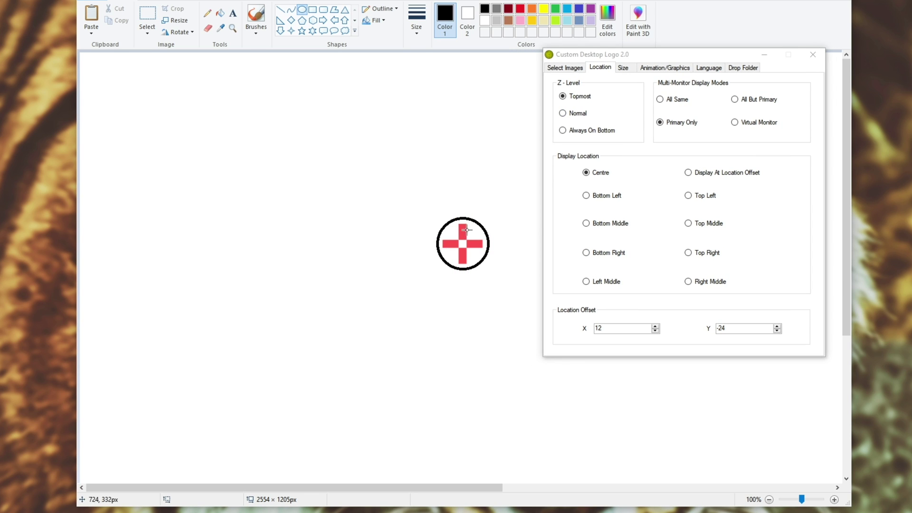
pyautogui.moveTo(458, 226); pyautogui.dragTo(480, 239)
pyautogui.hotkey('ctrl', 'z')
pyautogui.click(680, 86)
# - Turn Drop Folder Mode on, drag the crosshair into the circle's centre, then turn it off
pyautogui.click(734, 69)
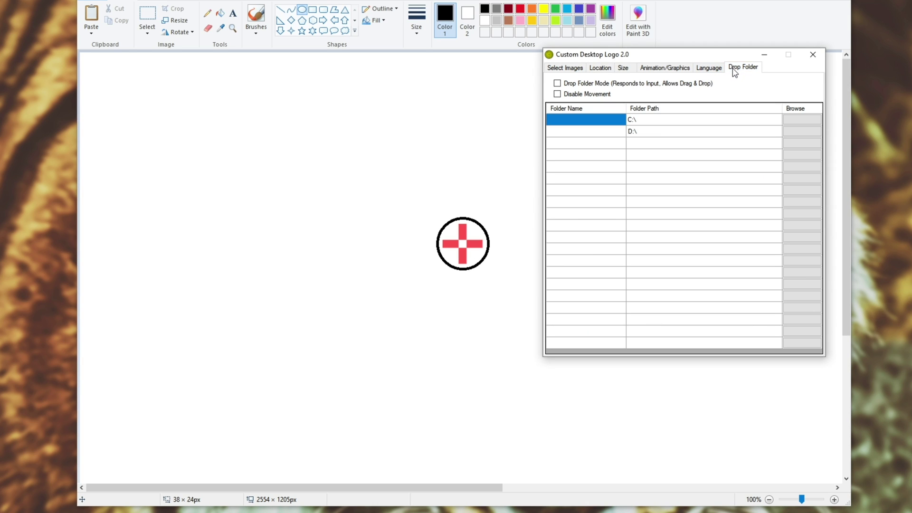
pyautogui.click(562, 84)
pyautogui.click(465, 223)
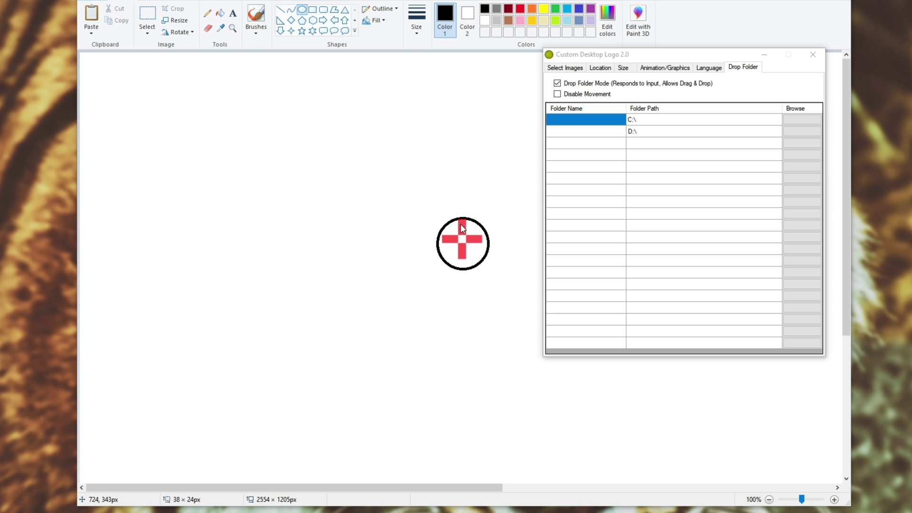
pyautogui.moveTo(460, 224); pyautogui.dragTo(463, 227)
pyautogui.moveTo(468, 259)
pyautogui.mouseDown()
pyautogui.moveTo(469, 227)
pyautogui.moveTo(468, 291)
pyautogui.moveTo(420, 245)
pyautogui.moveTo(384, 291)
pyautogui.moveTo(477, 309)
pyautogui.mouseUp()
pyautogui.click(557, 83)
pyautogui.hotkey('ctrl', 'z')
# - Check the Select Images list, then close the overlay settings window
pyautogui.click(576, 68)
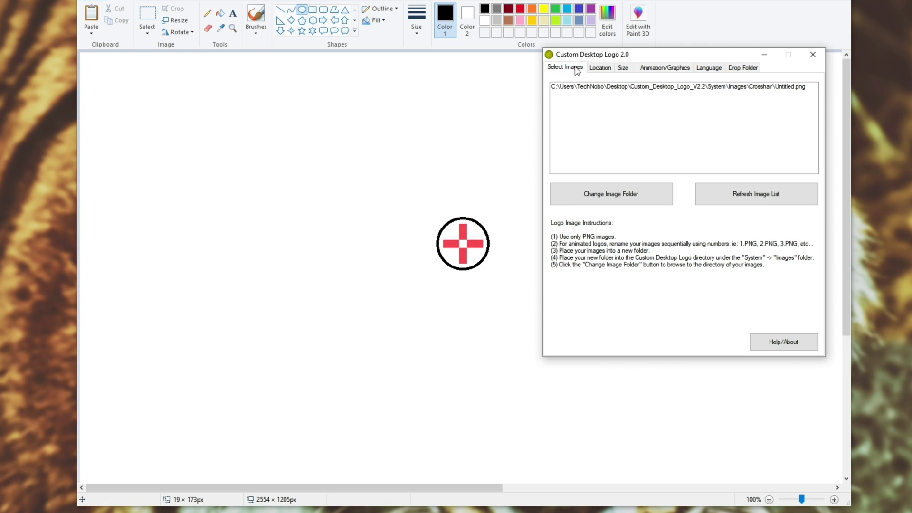
pyautogui.moveTo(617, 58); pyautogui.dragTo(622, 102)
pyautogui.click(652, 124)
pyautogui.click(799, 103)
# - From the forum thread, open the zippyshare link in a new tab and start the Custom_Desktop_Logo_V2.2.zip download
pyautogui.hotkey('alt', 'Tab')
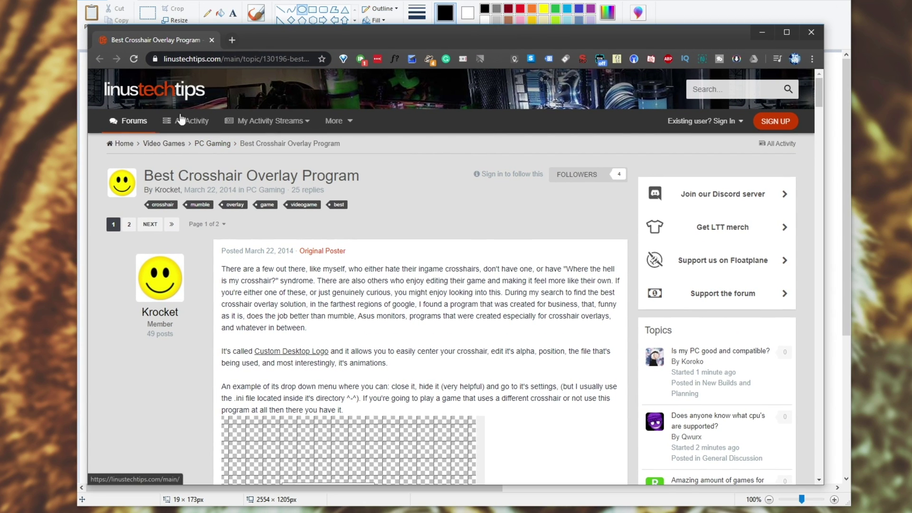
pyautogui.scroll(-20, 276, 253)
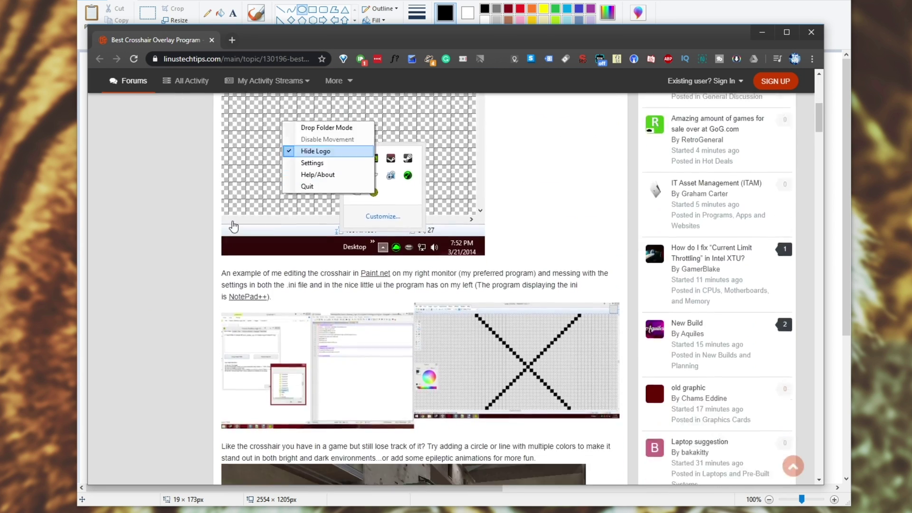
pyautogui.scroll(-5, 277, 254)
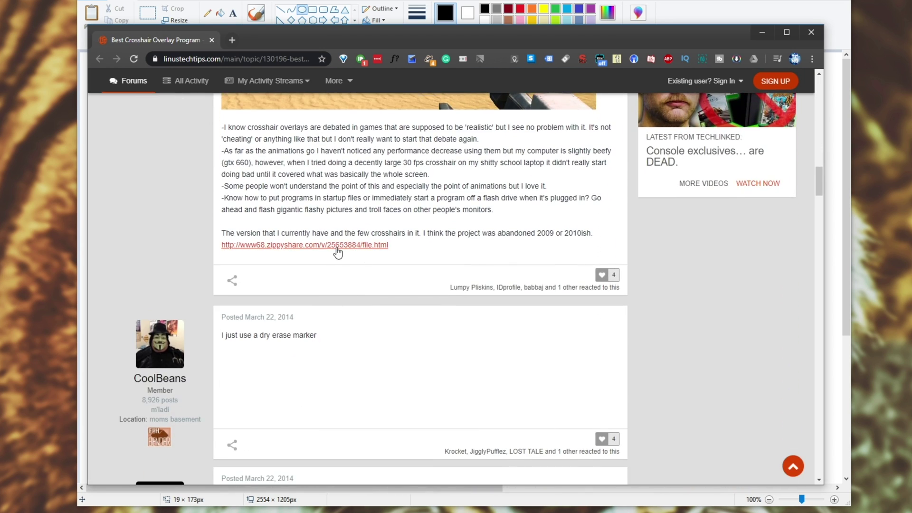
pyautogui.middleClick(324, 253)
pyautogui.click(278, 41)
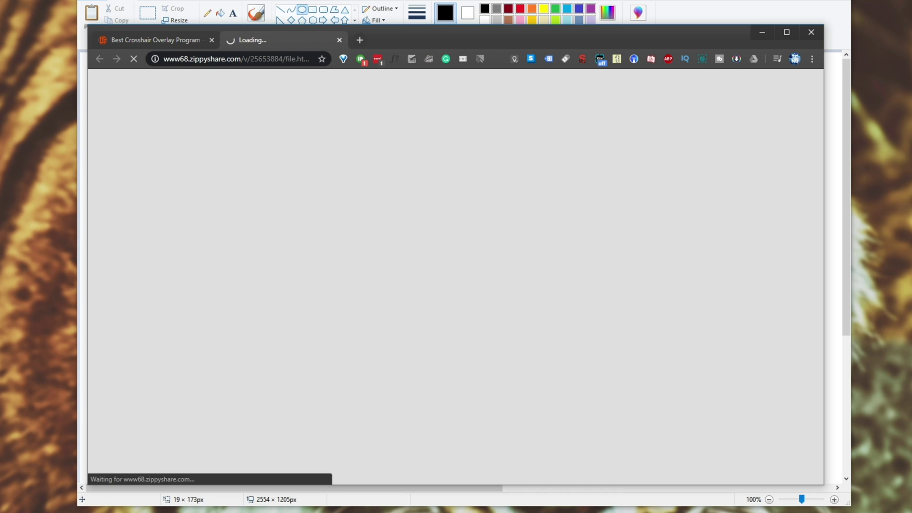
pyautogui.click(619, 194)
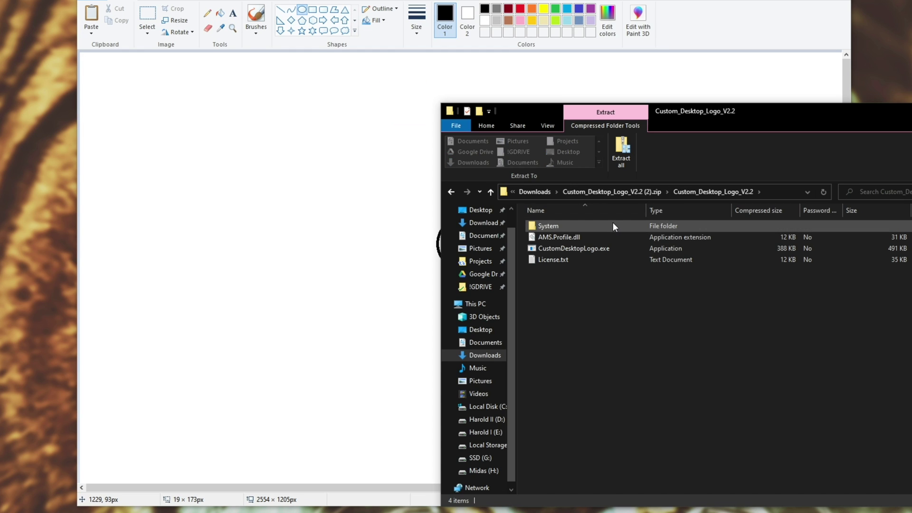
# - In the zip's System > Images folder, select the Crosshair through Crosshair11 folders
pyautogui.doubleClick(612, 223)
pyautogui.doubleClick(612, 223)
pyautogui.click(605, 228)
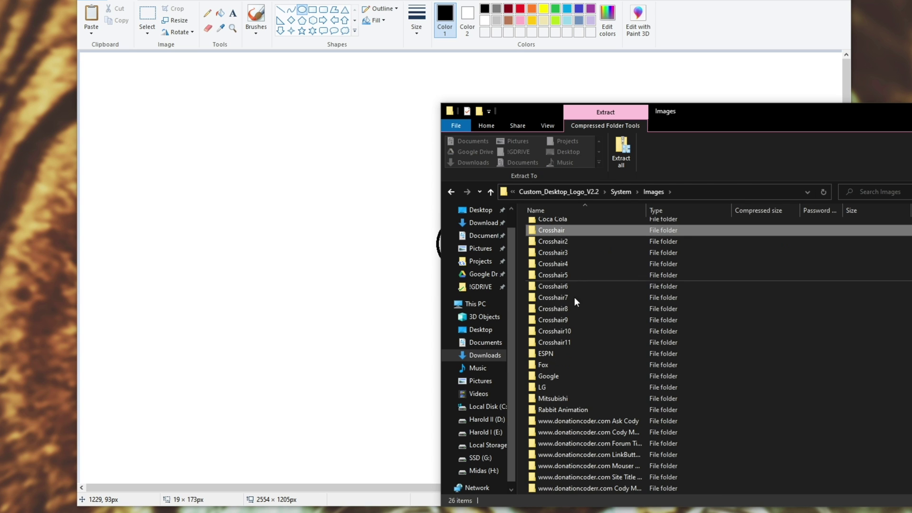
pyautogui.keyDown('shift'); pyautogui.click(569, 328); pyautogui.keyUp('shift')
pyautogui.keyDown('shift'); pyautogui.click(565, 341); pyautogui.keyUp('shift')
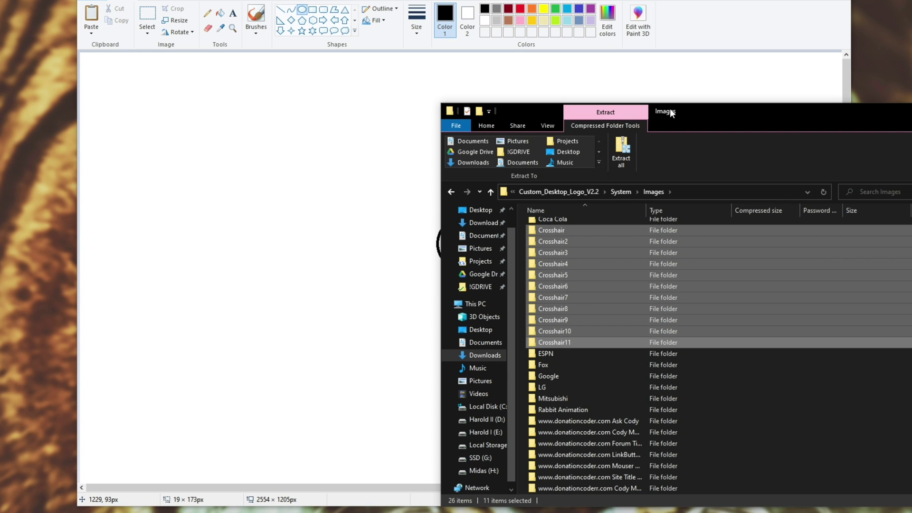
# - Paste the crosshair folders into the installed program's System > Images folder
pyautogui.moveTo(671, 109); pyautogui.dragTo(850, 155)
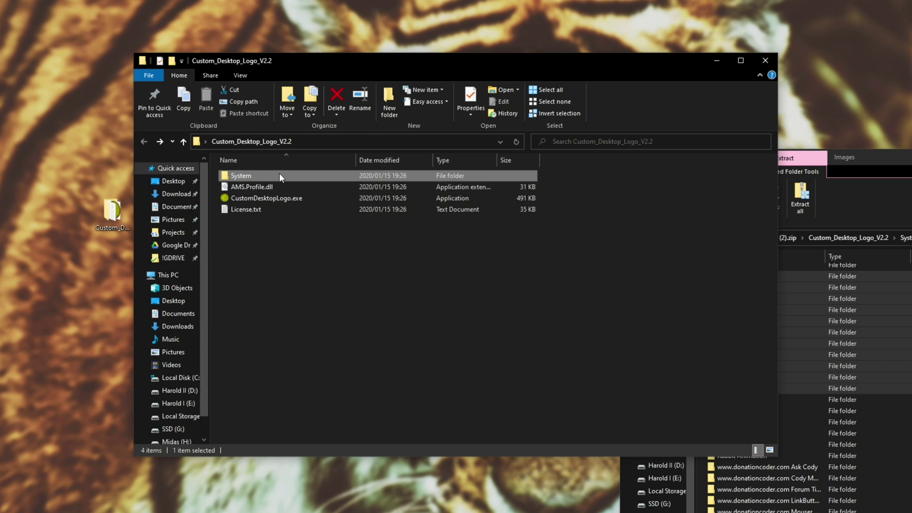
pyautogui.doubleClick(278, 175)
pyautogui.doubleClick(277, 176)
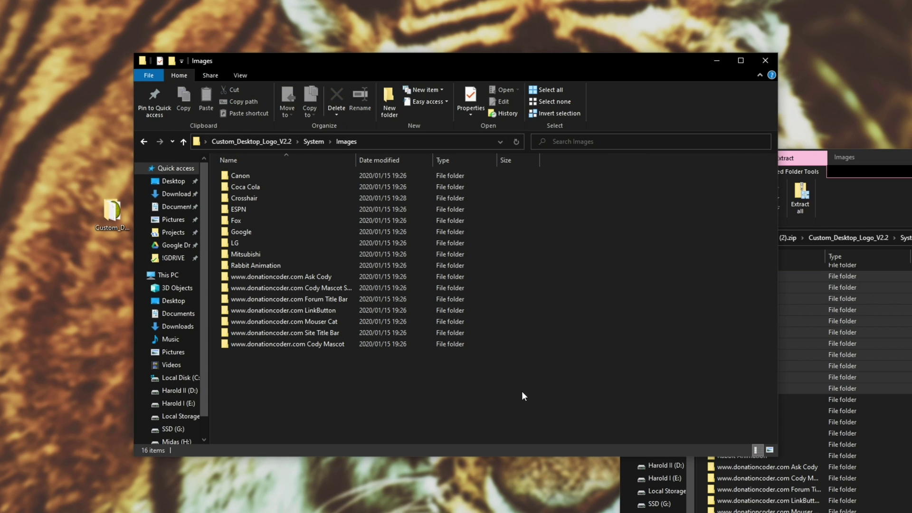
pyautogui.hotkey('ctrl', 'v')
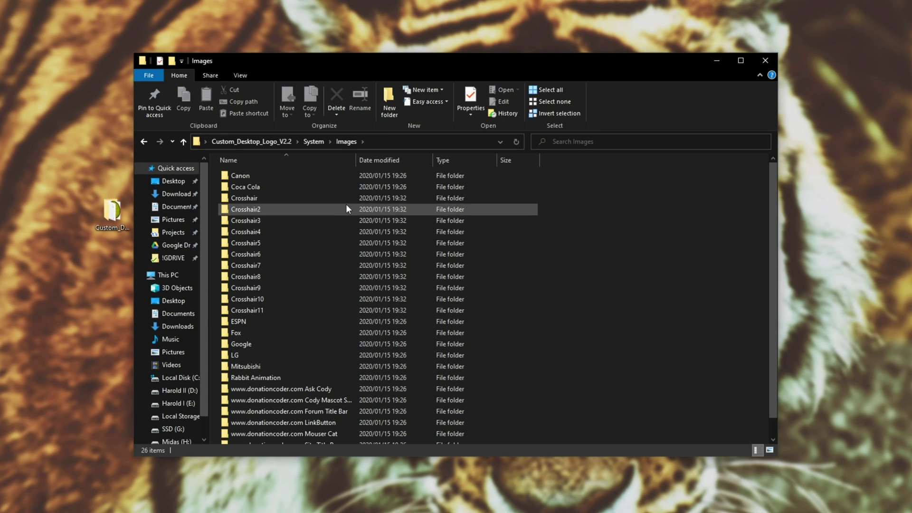
# - Preview the images in the Crosshair through Crosshair5 folders one by one
pyautogui.doubleClick(321, 199)
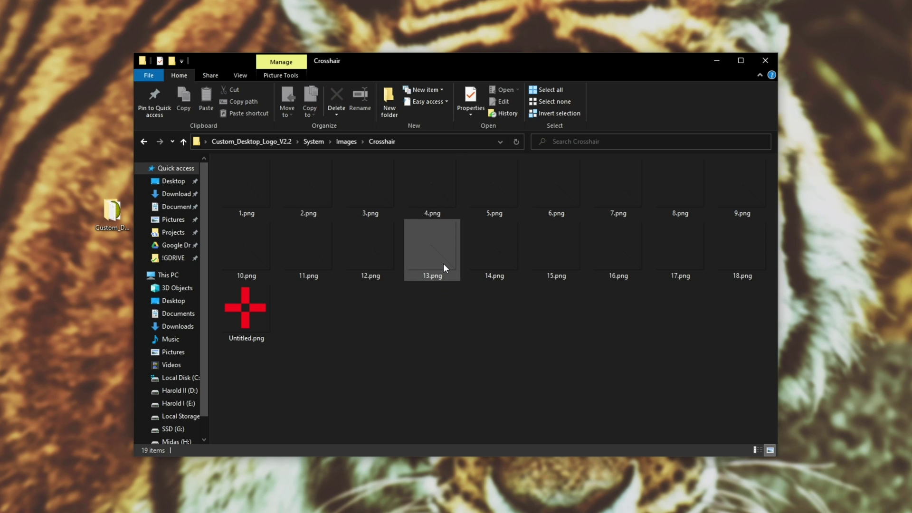
pyautogui.press('BackSpace')
pyautogui.press('Down')
pyautogui.press('Return')
pyautogui.press('BackSpace')
pyautogui.press('Down')
pyautogui.press('Return')
pyautogui.press('BackSpace')
pyautogui.press('Down')
pyautogui.press('Return')
pyautogui.press('BackSpace')
pyautogui.press('Down')
pyautogui.press('Return')
pyautogui.press('BackSpace')
# - Inspect Crosshair6's red 1.png and blue 3.png, then preview Crosshair7
pyautogui.press('Down')
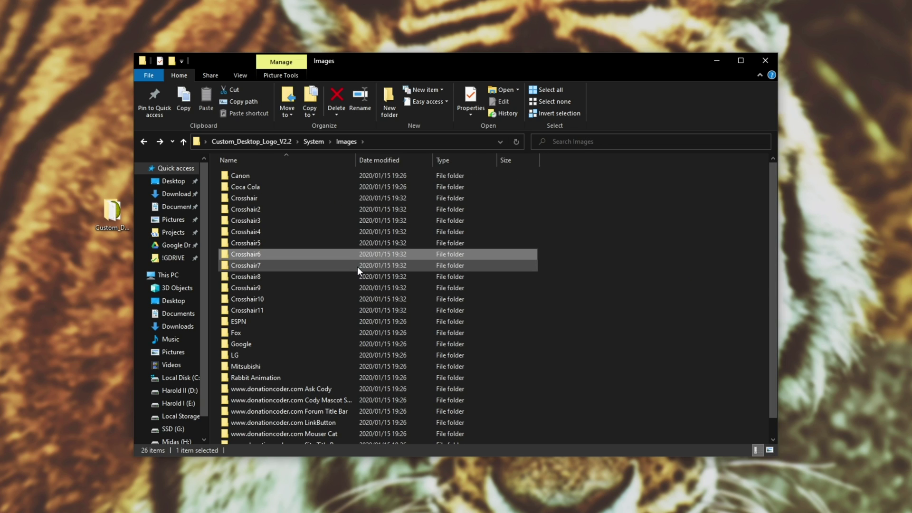
pyautogui.press('Return')
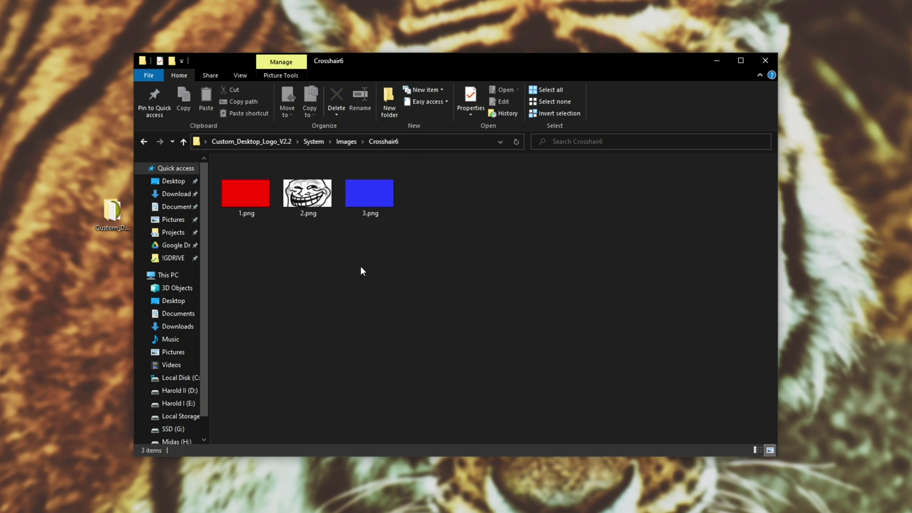
pyautogui.click(240, 195)
pyautogui.click(354, 189)
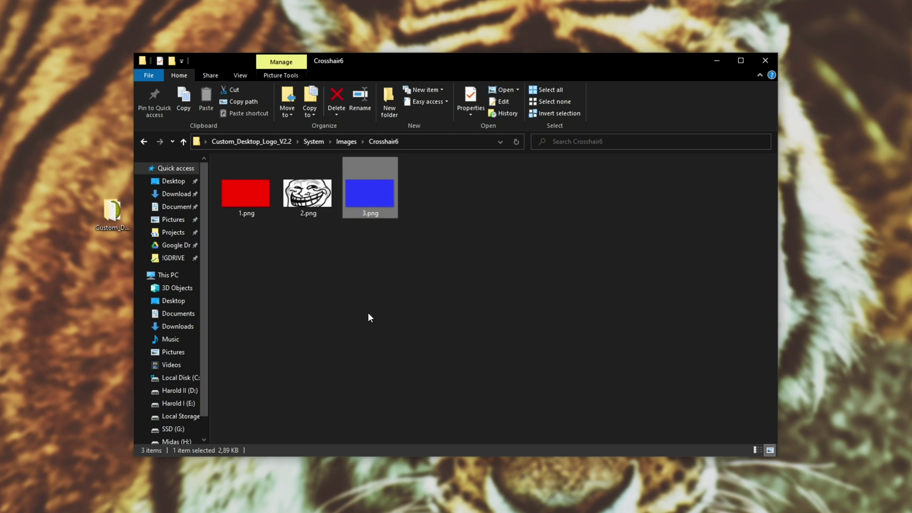
pyautogui.press('BackSpace')
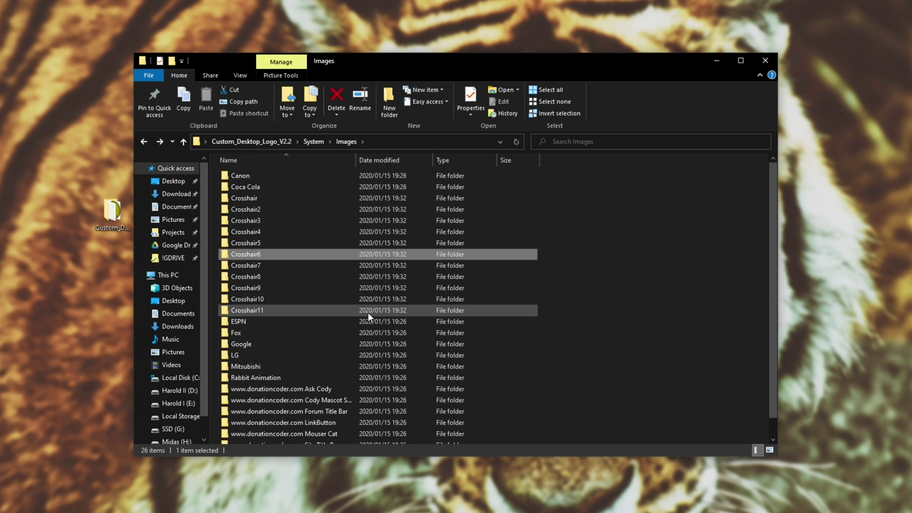
pyautogui.press('Down')
pyautogui.press('Return')
pyautogui.press('BackSpace')
# - Preview the Crosshair8, Crosshair9 and Crosshair10 folders
pyautogui.press('Down')
pyautogui.press('Return')
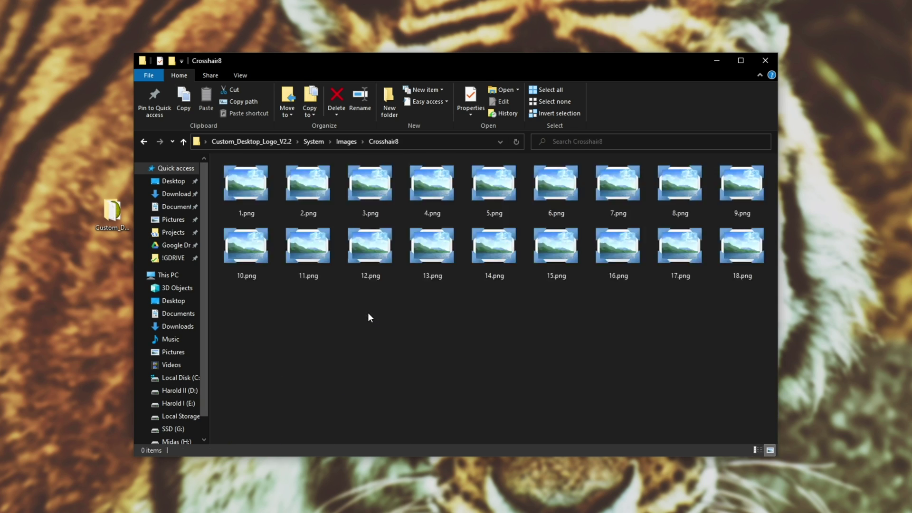
pyautogui.press('BackSpace')
pyautogui.press('Down')
pyautogui.press('Return')
pyautogui.press('BackSpace')
pyautogui.press('Down')
pyautogui.press('Return')
pyautogui.press('BackSpace')
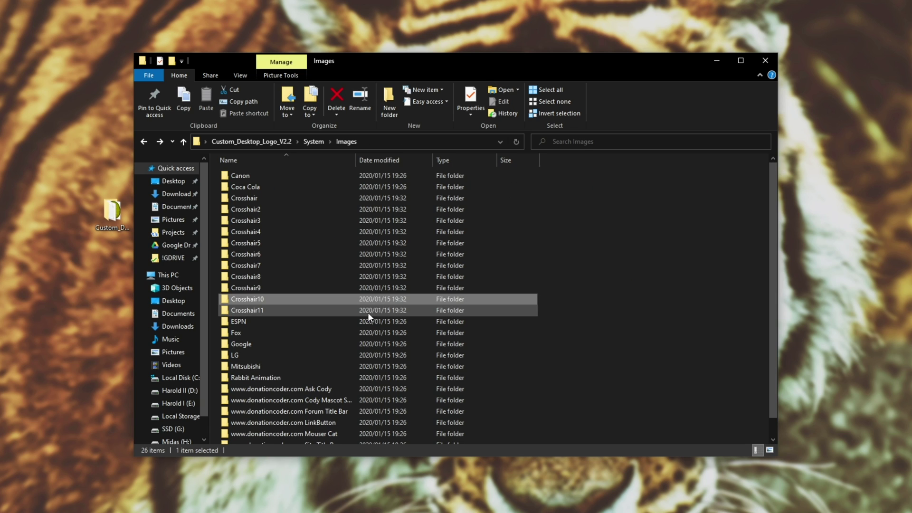
# - Recheck Crosshair6, then permanently delete that folder with Shift+Delete
pyautogui.press('Up')
pyautogui.press('Up')
pyautogui.press('Up')
pyautogui.press('Up')
pyautogui.press('Return')
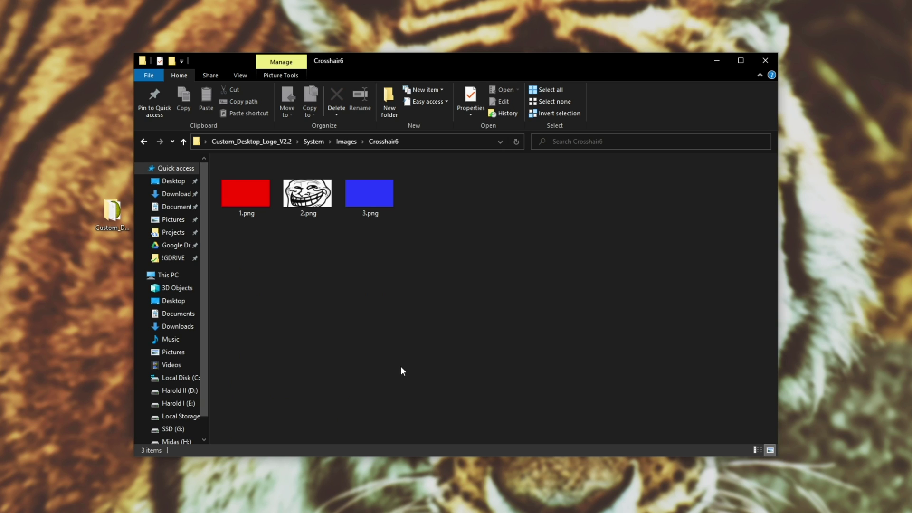
pyautogui.press('BackSpace')
pyautogui.hotkey('shift', 'Delete')
pyautogui.press('Return')
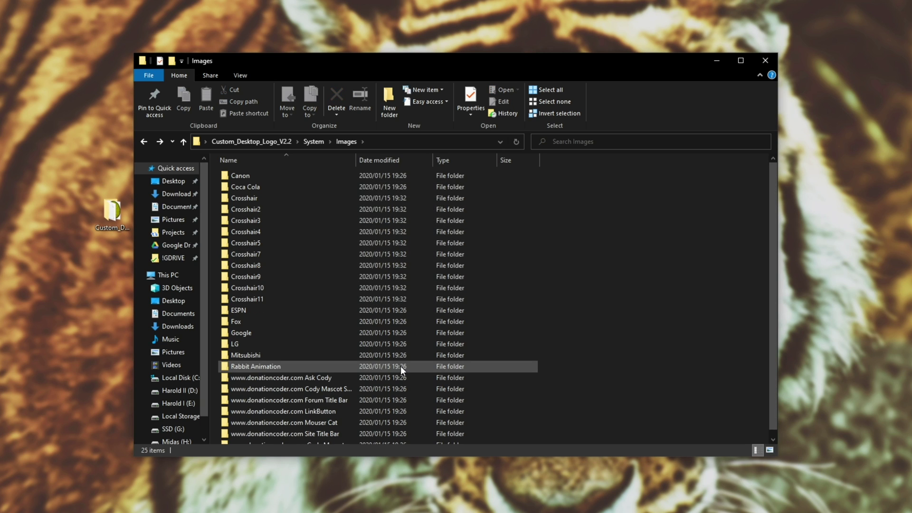
# - Preview Crosshair11, then look over Crosshair8's 18 images
pyautogui.press('Down')
pyautogui.press('Down')
pyautogui.press('Return')
pyautogui.press('BackSpace')
pyautogui.press('Up')
pyautogui.press('Up')
pyautogui.press('Up')
pyautogui.press('Return')
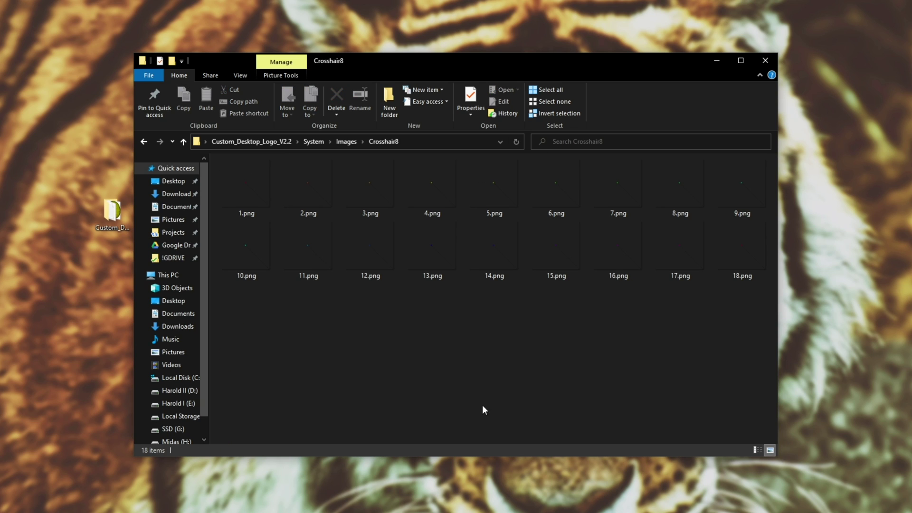
pyautogui.click(256, 192)
pyautogui.keyDown('shift'); pyautogui.click(748, 272); pyautogui.keyUp('shift')
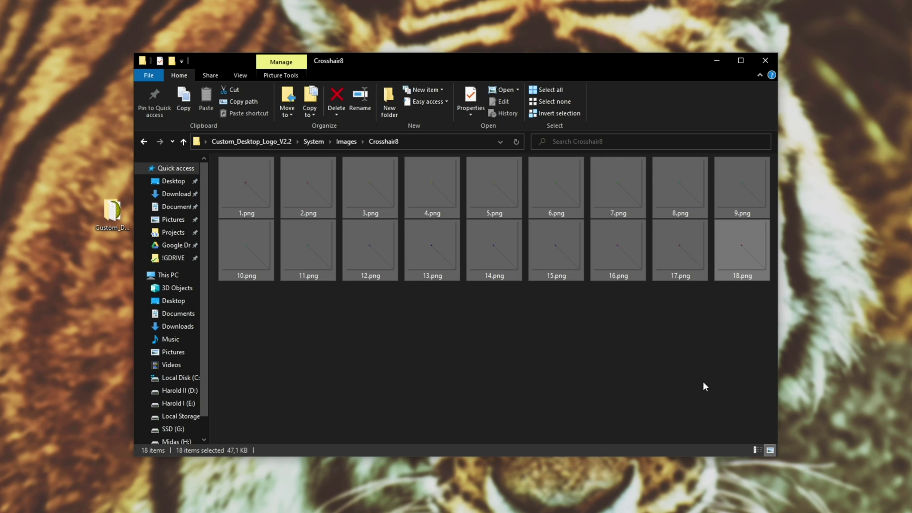
pyautogui.click(572, 365)
pyautogui.press('BackSpace')
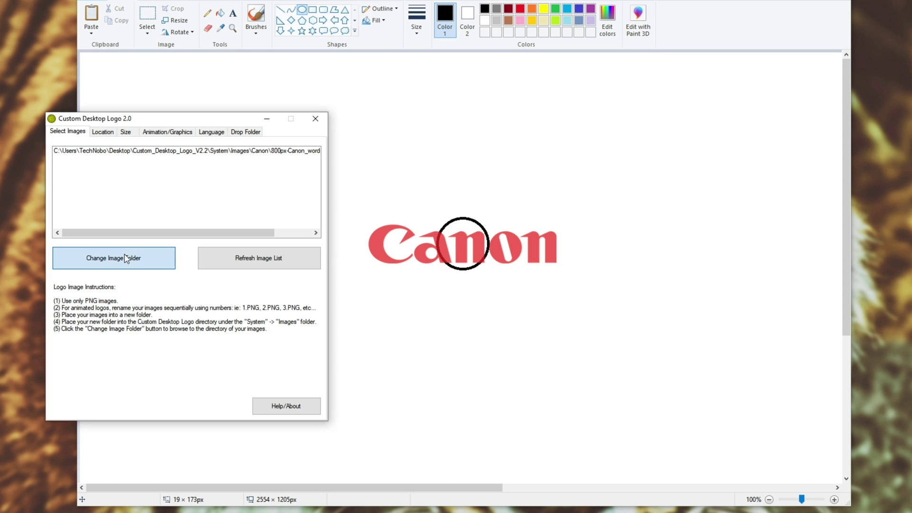
# - Load the Crosshair2, Crosshair3 and Crosshair4 packs as the image folder in turn
pyautogui.click(124, 258)
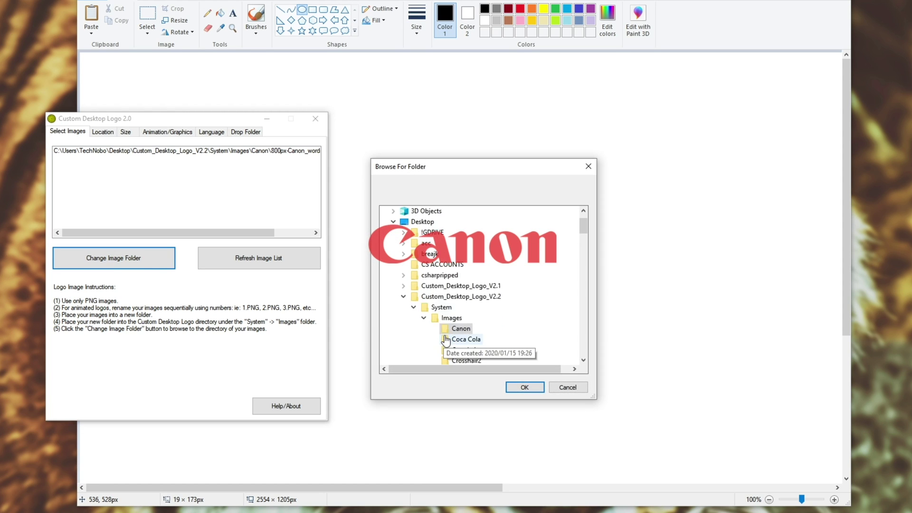
pyautogui.scroll(-1, 446, 340)
pyautogui.click(466, 328)
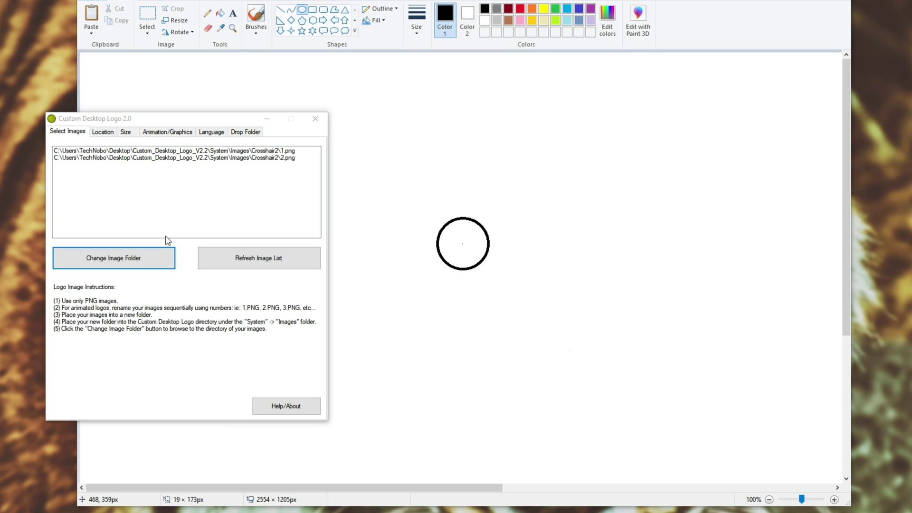
pyautogui.click(143, 260)
pyautogui.moveTo(475, 169); pyautogui.dragTo(643, 182)
pyautogui.scroll(-2, 645, 364)
pyautogui.click(631, 348)
pyautogui.click(680, 396)
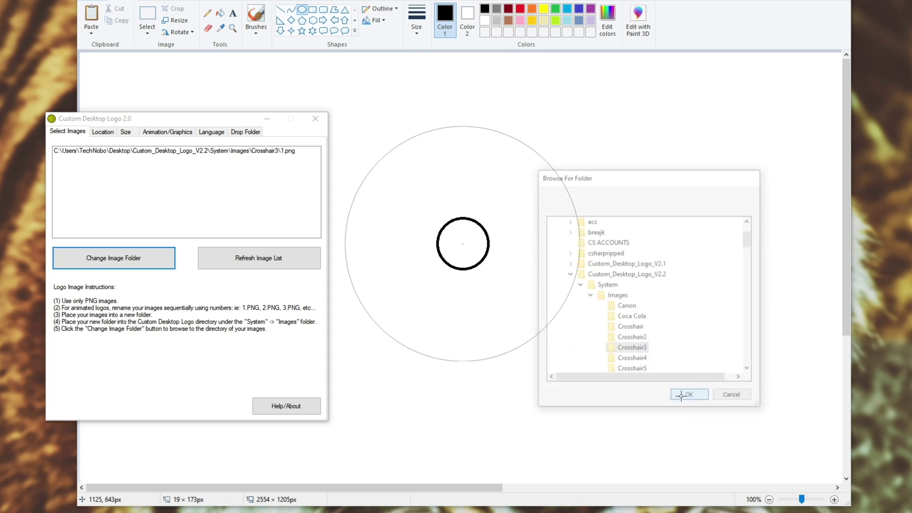
pyautogui.click(123, 258)
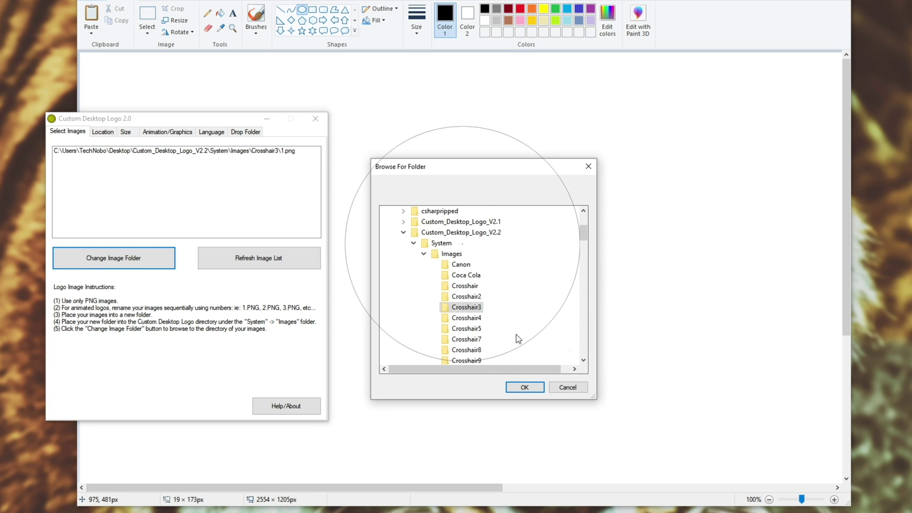
pyautogui.click(466, 318)
pyautogui.click(524, 387)
# - Try the Crosshair5 and Crosshair7 packs, then cancel the next folder choice
pyautogui.click(121, 259)
pyautogui.scroll(-3, 479, 285)
pyautogui.click(466, 328)
pyautogui.click(524, 387)
pyautogui.click(157, 259)
pyautogui.click(465, 338)
pyautogui.click(524, 387)
pyautogui.press('Return')
pyautogui.scroll(-3, 490, 323)
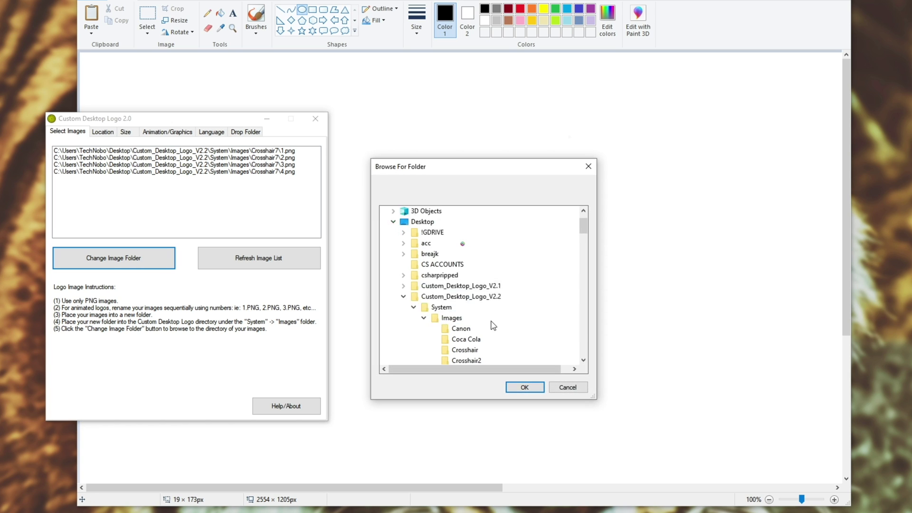
pyautogui.click(568, 387)
# - Scale the crosshair images by a factor of 2 on the Size tab
pyautogui.click(125, 132)
pyautogui.moveTo(102, 164); pyautogui.dragTo(320, 181)
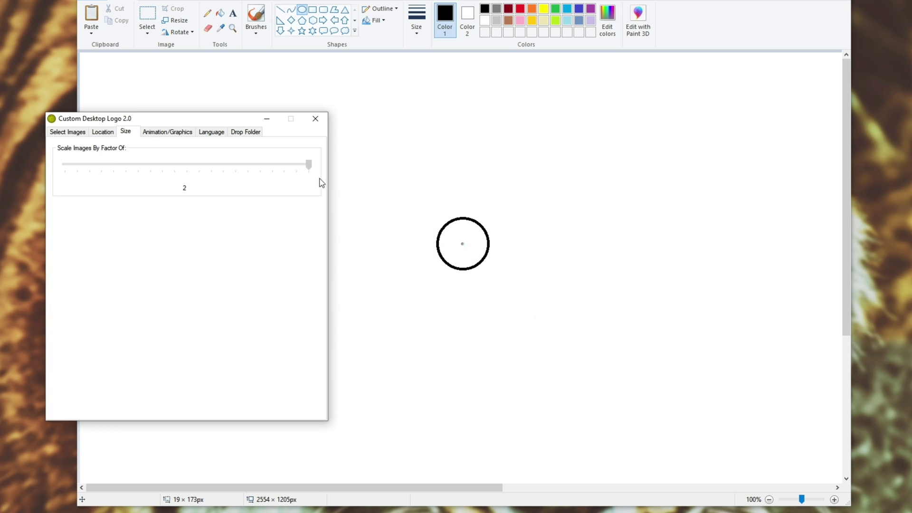
pyautogui.click(113, 131)
pyautogui.click(167, 133)
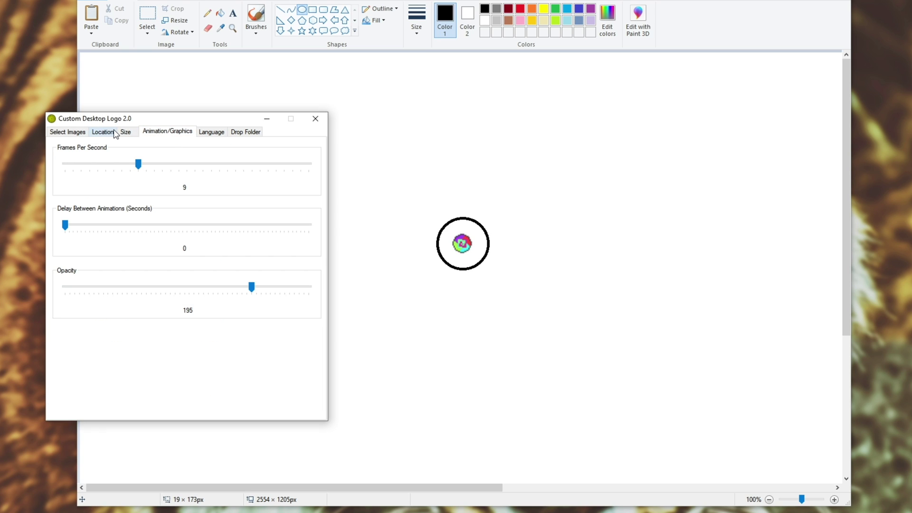
pyautogui.click(123, 132)
pyautogui.click(68, 131)
# - Load the Crosshair8, Crosshair9, Crosshair10 and Crosshair11 packs in turn
pyautogui.click(142, 258)
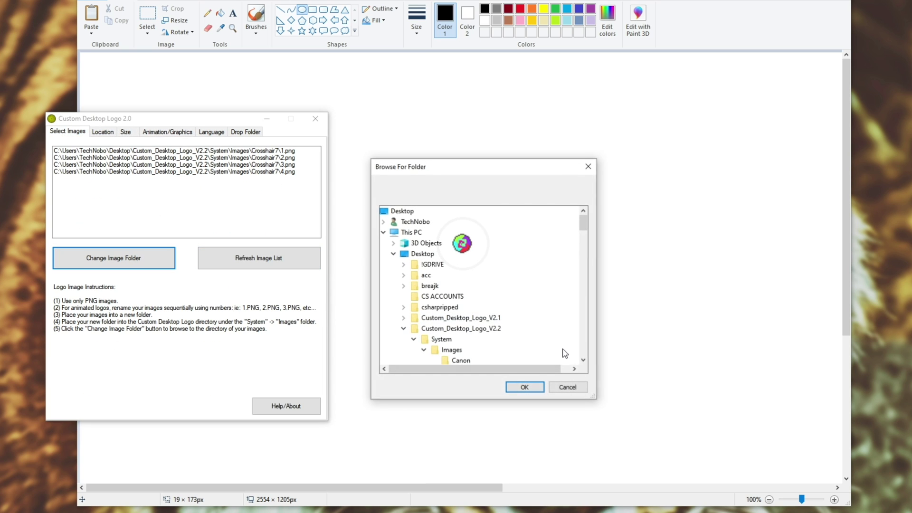
pyautogui.scroll(-3, 564, 353)
pyautogui.click(466, 348)
pyautogui.click(517, 387)
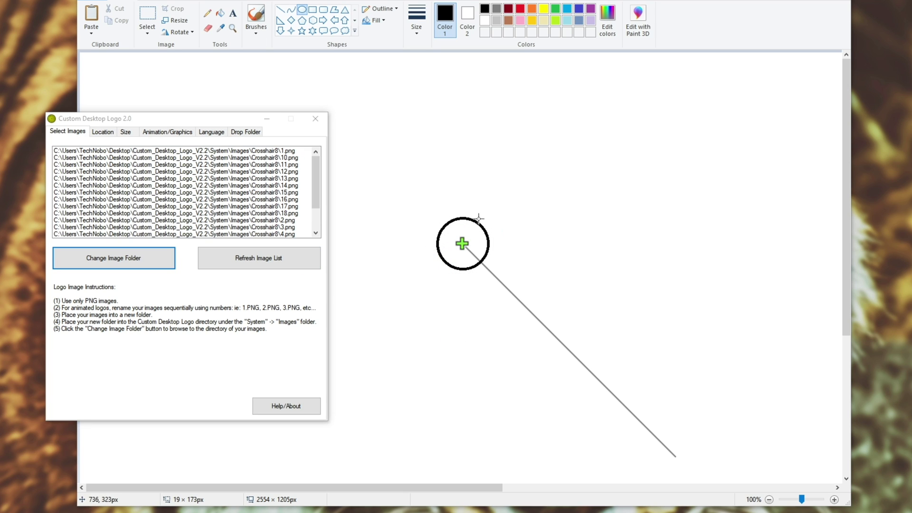
pyautogui.click(162, 259)
pyautogui.rightClick(451, 314)
pyautogui.click(466, 328)
pyautogui.press('Return')
pyautogui.click(142, 267)
pyautogui.press('Down')
pyautogui.press('Return')
# - Switch back to the plain Crosshair pack and select the custom Untitled.png entry
pyautogui.press('Return')
pyautogui.press('Down')
pyautogui.click(523, 386)
pyautogui.press('Return')
pyautogui.press('Up')
pyautogui.press('Up')
pyautogui.press('Up')
pyautogui.press('Up')
pyautogui.press('Up')
pyautogui.press('Up')
pyautogui.press('Up')
pyautogui.press('Up')
pyautogui.press('Up')
pyautogui.press('Return')
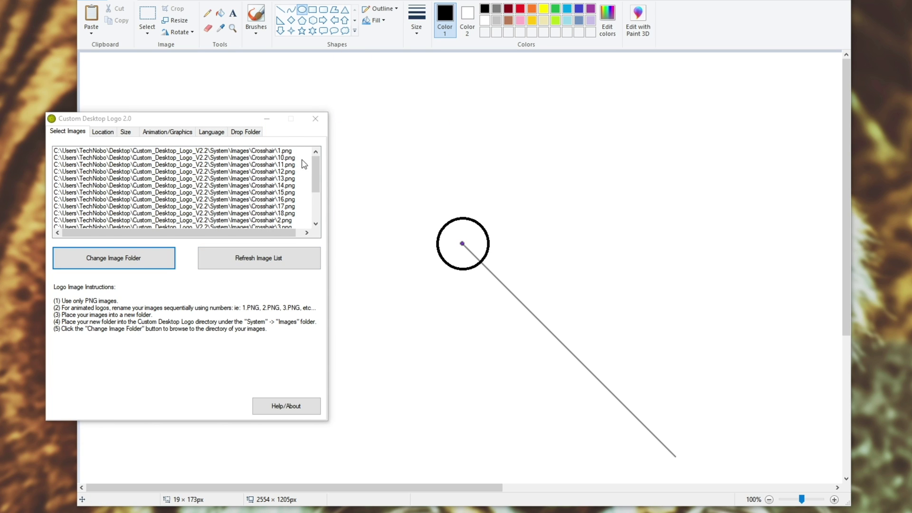
pyautogui.moveTo(316, 174); pyautogui.dragTo(316, 209)
pyautogui.click(287, 220)
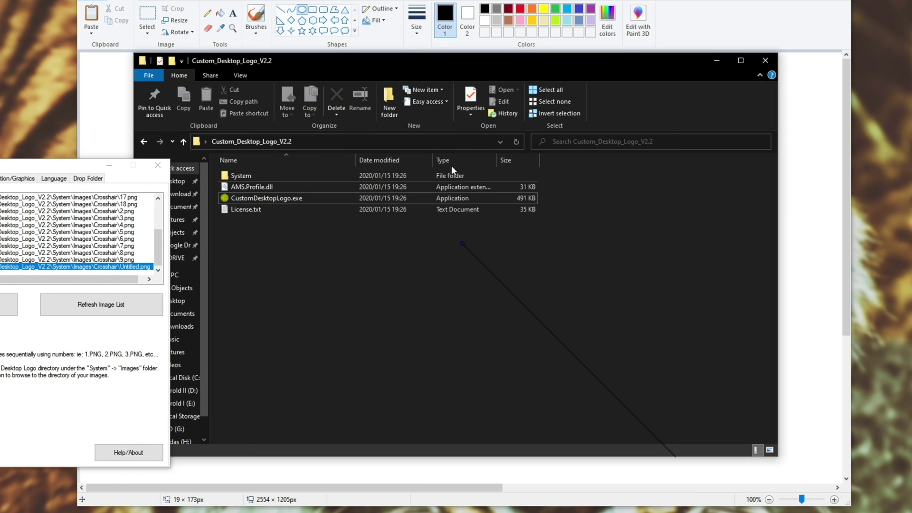
# - In Explorer, open the System > Images > Crosshair folder beside the logo settings
pyautogui.moveTo(429, 59); pyautogui.dragTo(446, 66)
pyautogui.doubleClick(314, 183)
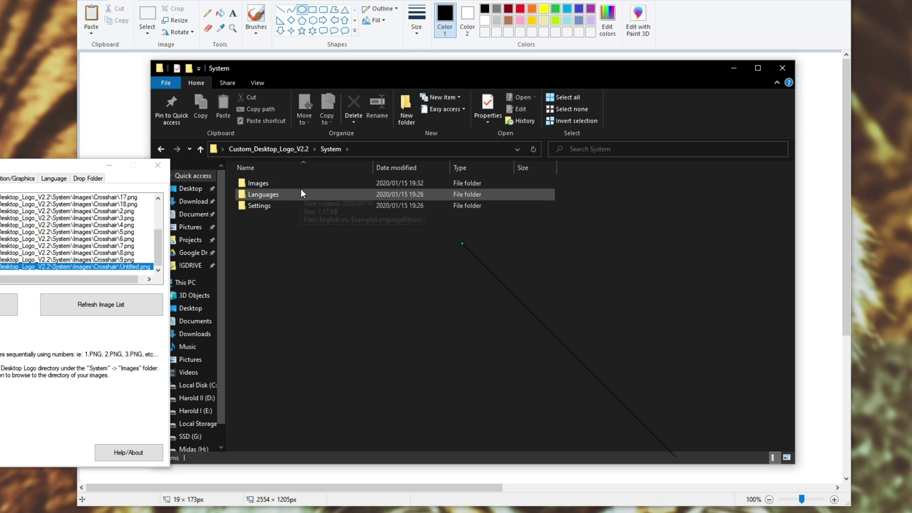
pyautogui.doubleClick(286, 180)
pyautogui.doubleClick(277, 205)
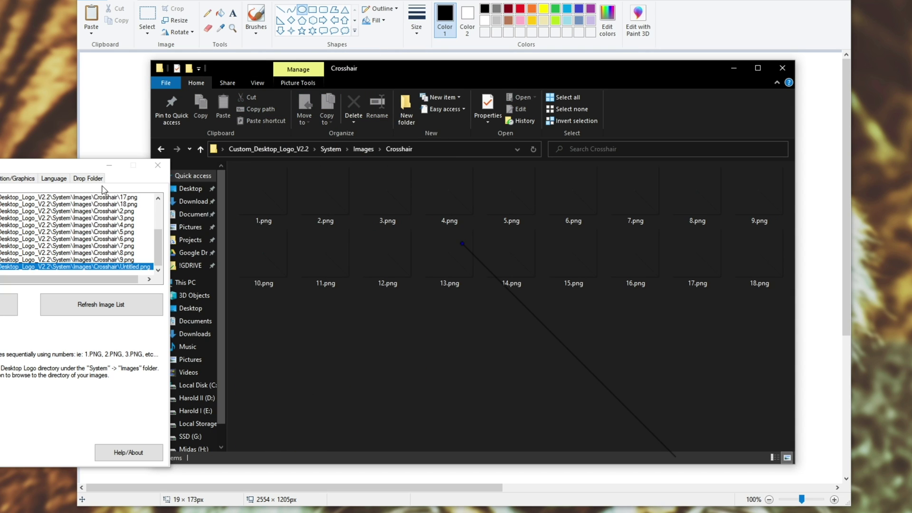
# - Refresh the logo's image list and select 2.png through 18.png in Crosshair
pyautogui.moveTo(92, 167); pyautogui.dragTo(118, 170)
pyautogui.click(513, 287)
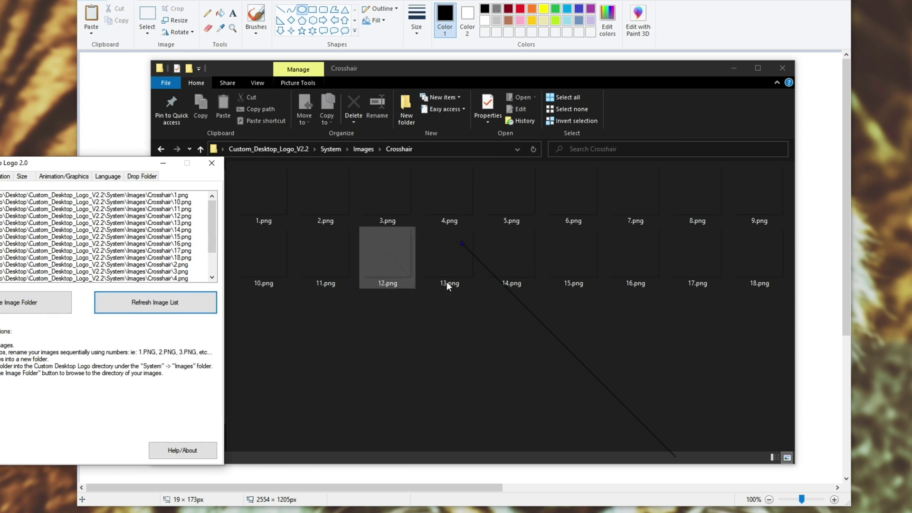
pyautogui.click(331, 219)
pyautogui.keyDown('shift'); pyautogui.click(741, 268); pyautogui.keyUp('shift')
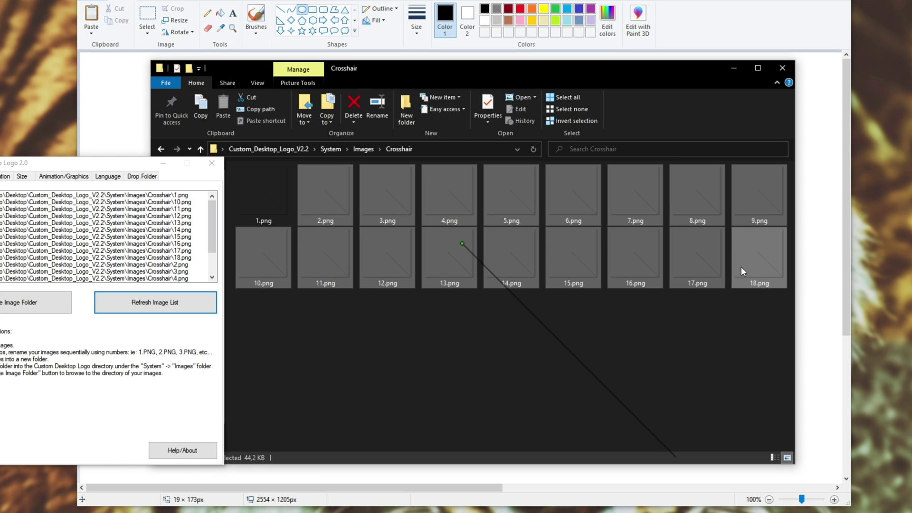
# - Reload the logo's image list once more and close the settings window
pyautogui.moveTo(97, 167); pyautogui.dragTo(396, 139)
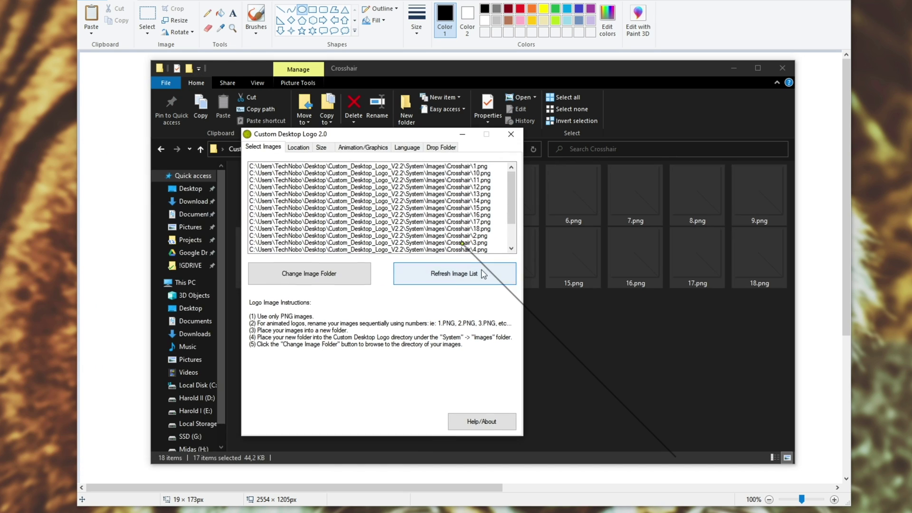
pyautogui.click(445, 278)
pyautogui.moveTo(454, 138); pyautogui.dragTo(219, 167)
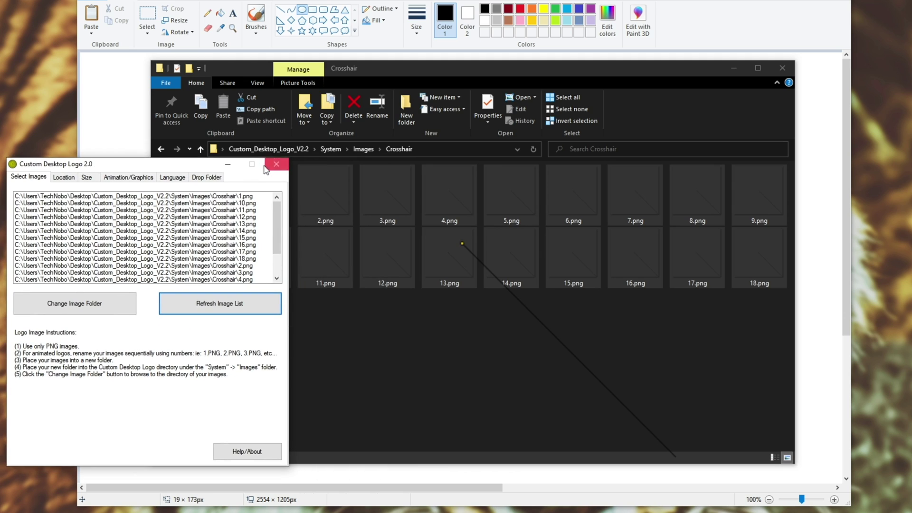
pyautogui.click(276, 164)
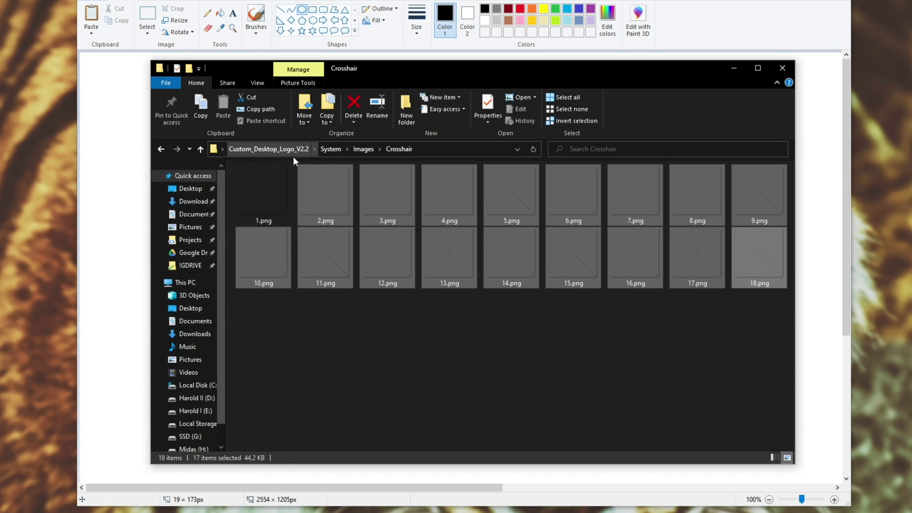
# - Relaunch CustomDesktopLogo.exe from the Custom_Desktop_Logo_V2.2 folder
pyautogui.click(292, 155)
pyautogui.doubleClick(314, 203)
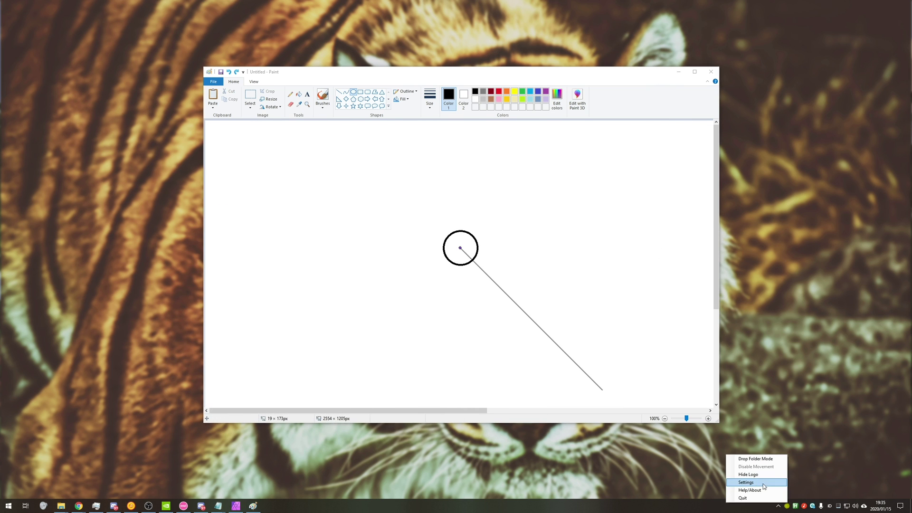
pyautogui.moveTo(175, 59); pyautogui.dragTo(356, 174)
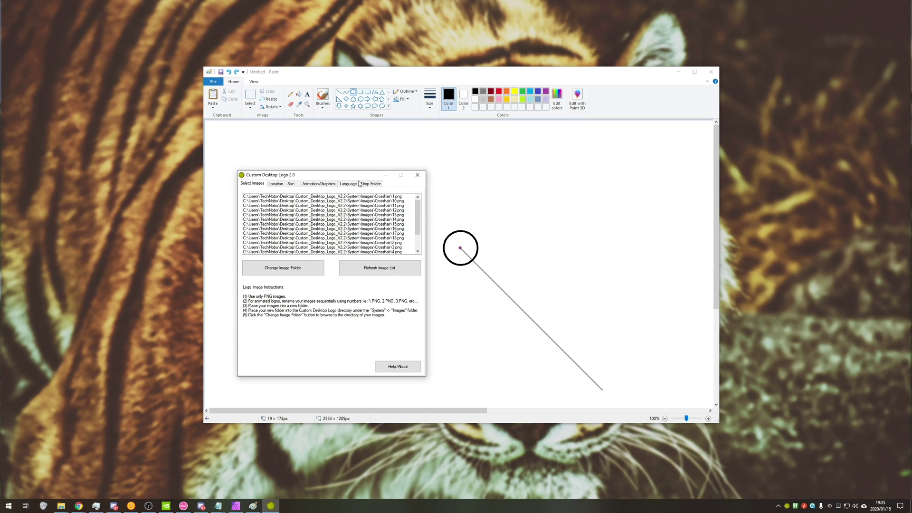
# - Minimize the logo settings window so Paint's canvas with the circle stands alone
pyautogui.click(385, 175)
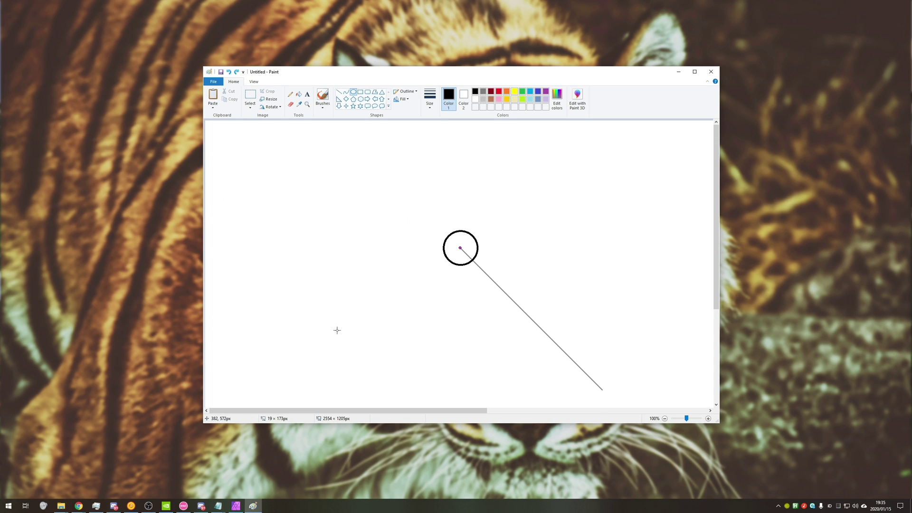